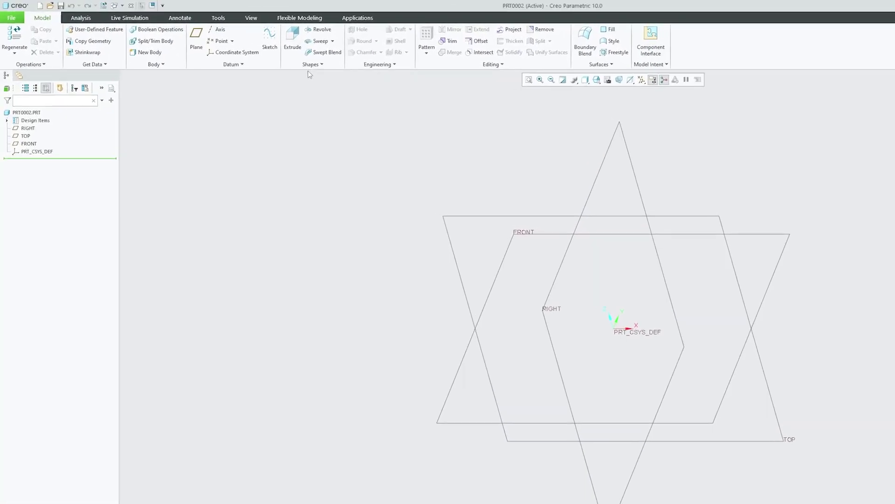
pyautogui.click(311, 70)
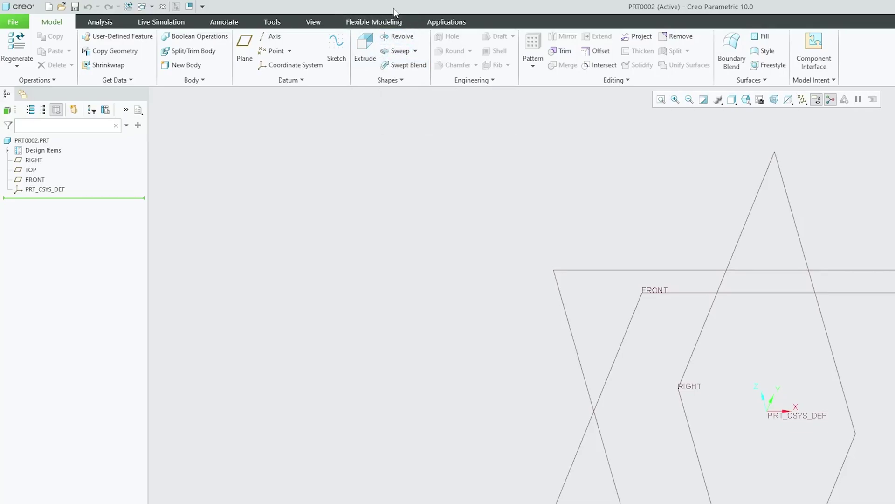
pyautogui.click(415, 51)
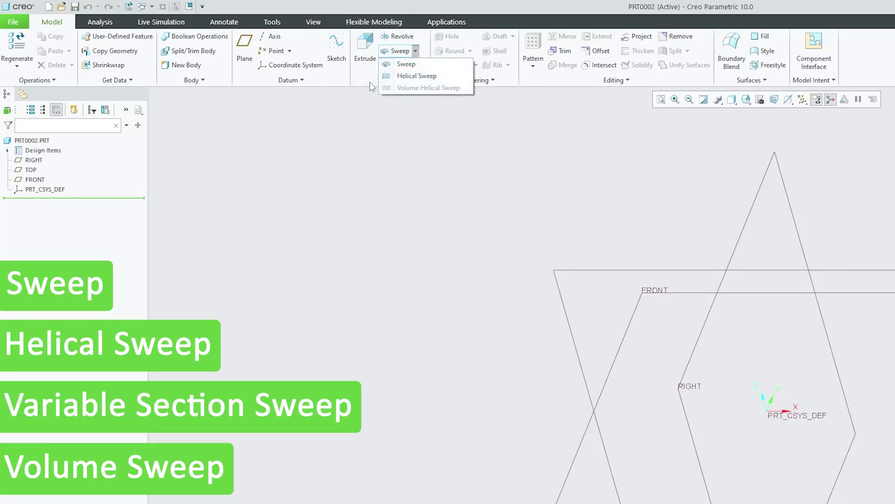
pyautogui.click(390, 79)
pyautogui.click(390, 80)
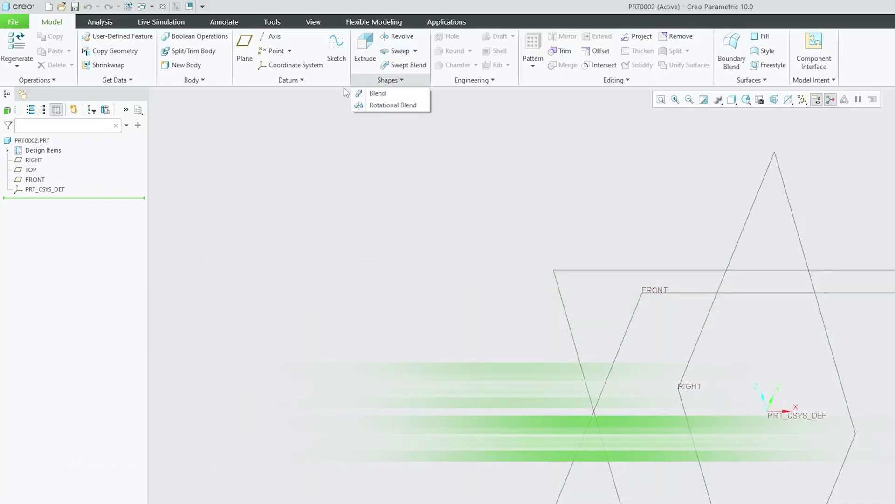
pyautogui.click(411, 81)
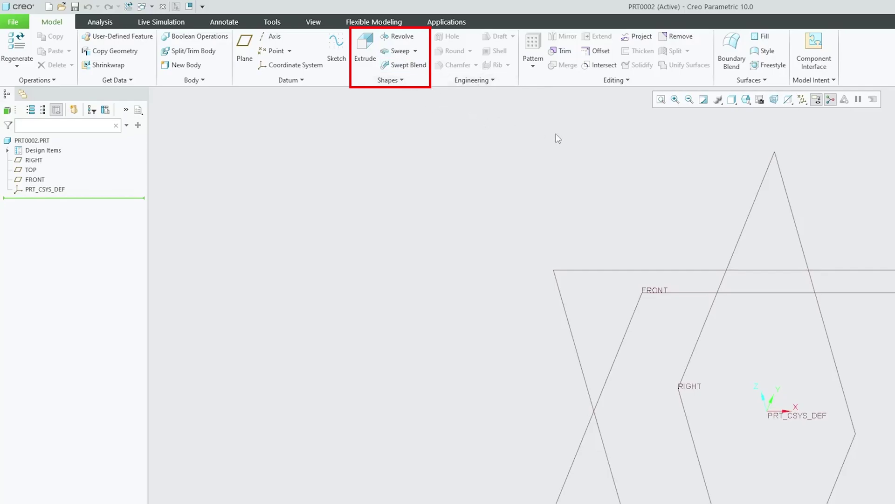
# Step: Start a new sketch on the RIGHT datum plane, using the TOP plane as the reference with Top orientation
pyautogui.moveTo(556, 134); pyautogui.dragTo(481, 172, button='middle')
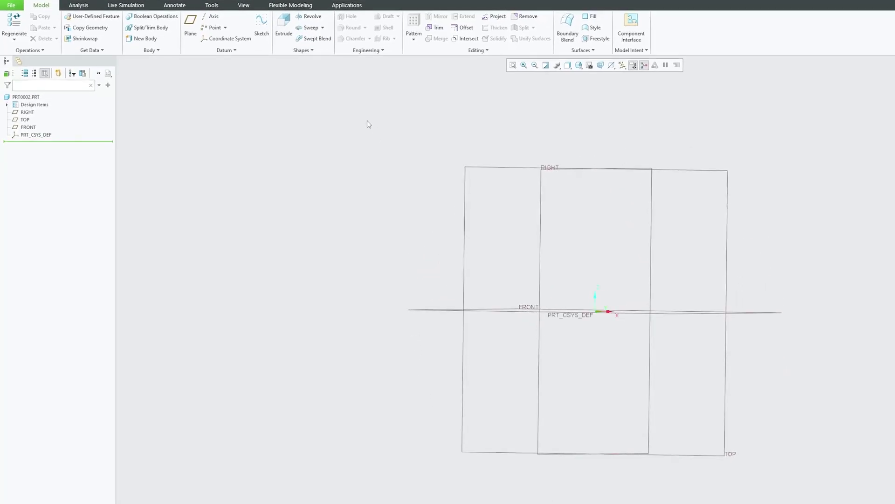
pyautogui.moveTo(368, 120); pyautogui.dragTo(242, 80, button='middle')
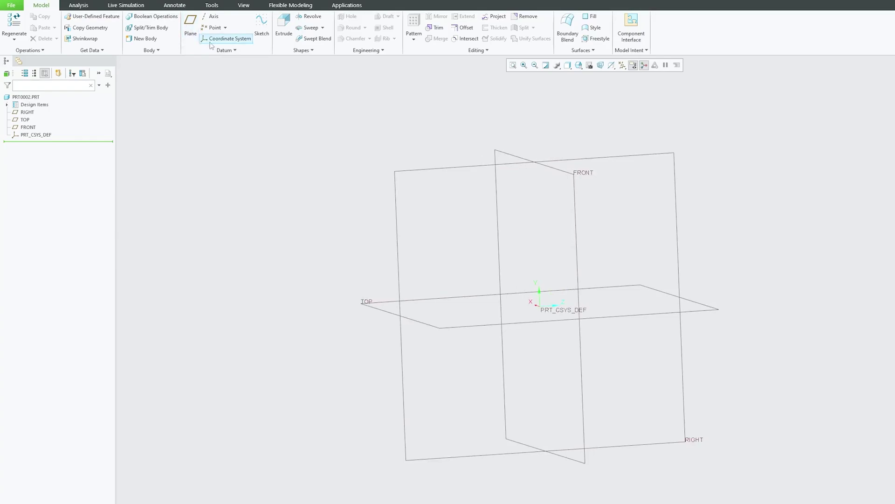
pyautogui.click(261, 27)
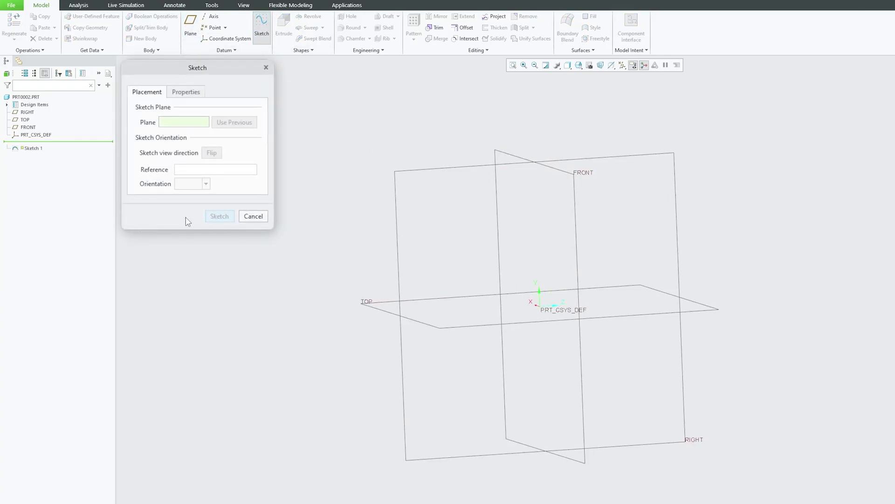
pyautogui.click(437, 173)
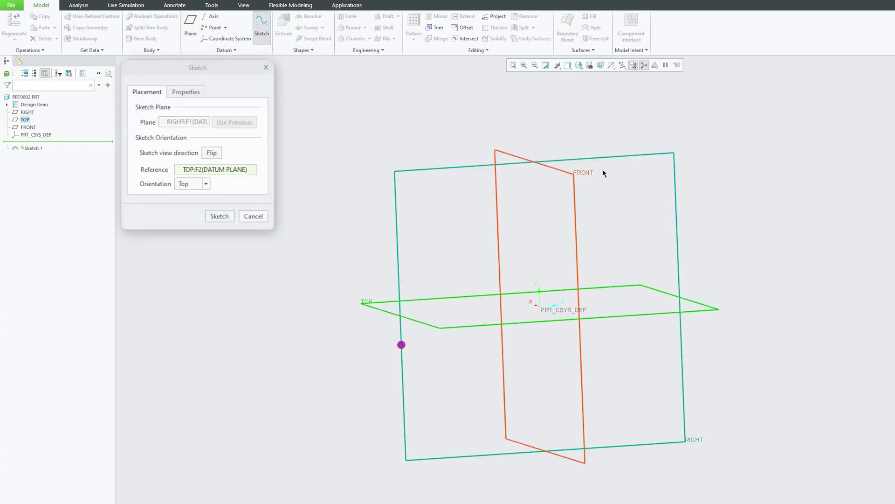
pyautogui.click(220, 216)
pyautogui.scroll(1, 475, 280)
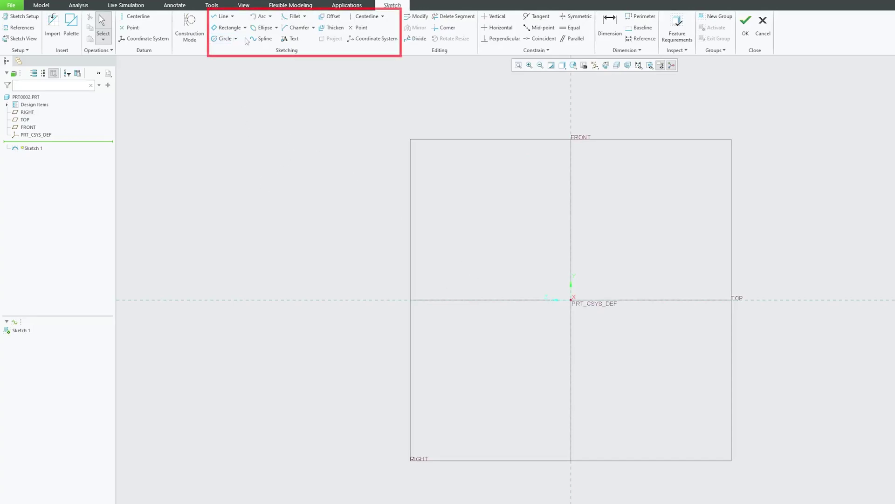
# Step: Sketch a wavy five-point spline running across both sides of the origin and finish the sketch
pyautogui.click(261, 38)
pyautogui.click(489, 265)
pyautogui.click(618, 337)
pyautogui.click(856, 270)
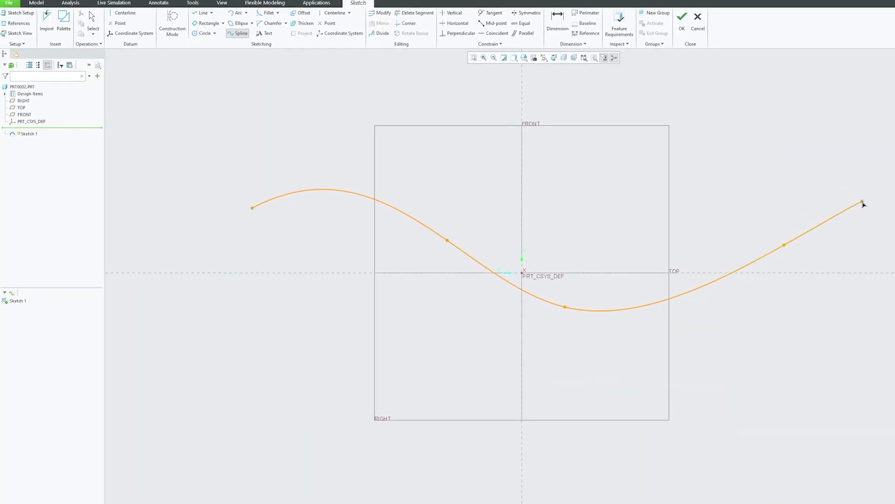
pyautogui.click(868, 206)
pyautogui.middleClick(867, 206)
pyautogui.click(682, 21)
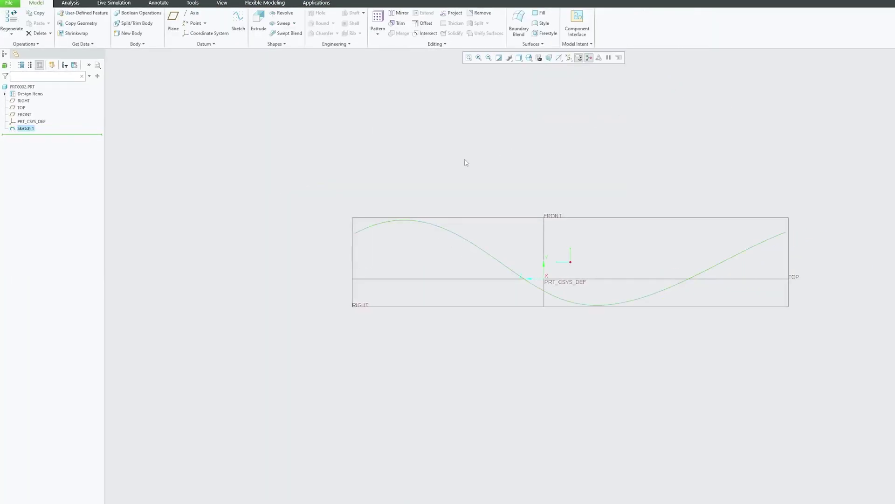
# Step: Create three datum points spaced along the spline between its two ends
pyautogui.moveTo(465, 164)
pyautogui.mouseDown(button='middle')
pyautogui.moveTo(394, 201)
pyautogui.moveTo(361, 157)
pyautogui.moveTo(349, 192)
pyautogui.mouseUp(button='middle')
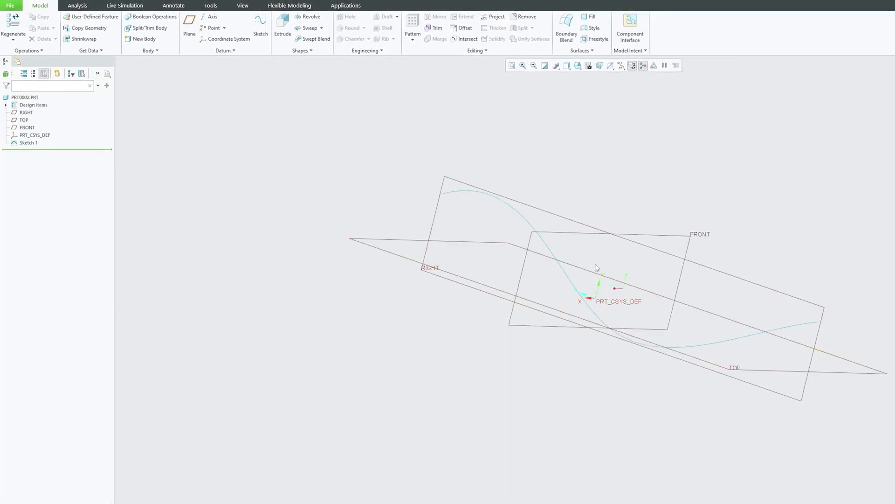
pyautogui.hotkey('ctrl', 'd')
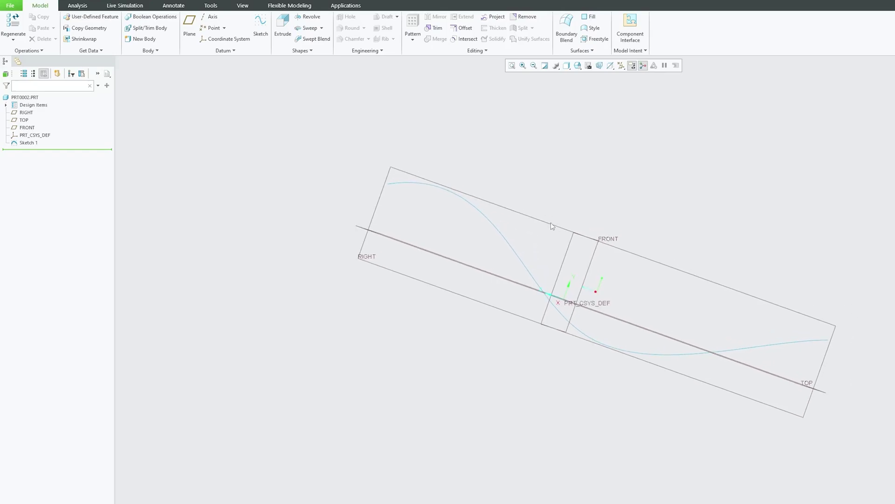
pyautogui.click(211, 28)
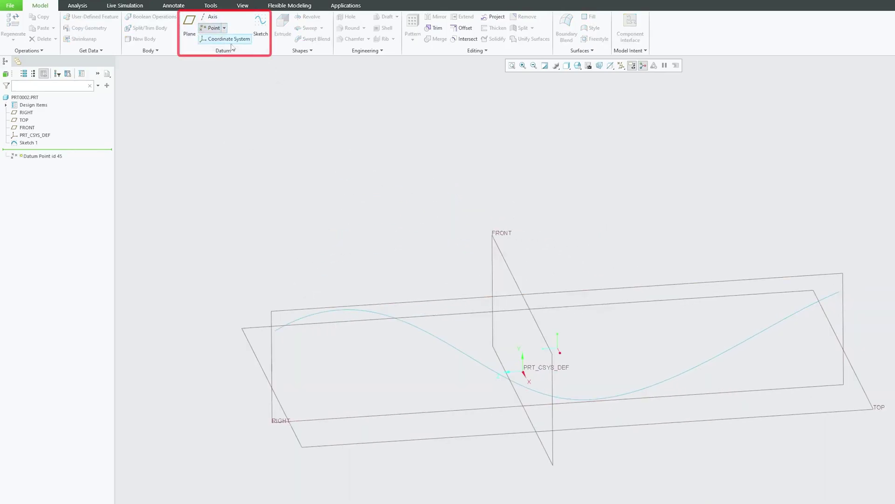
pyautogui.click(284, 325)
pyautogui.moveTo(287, 325); pyautogui.dragTo(328, 315)
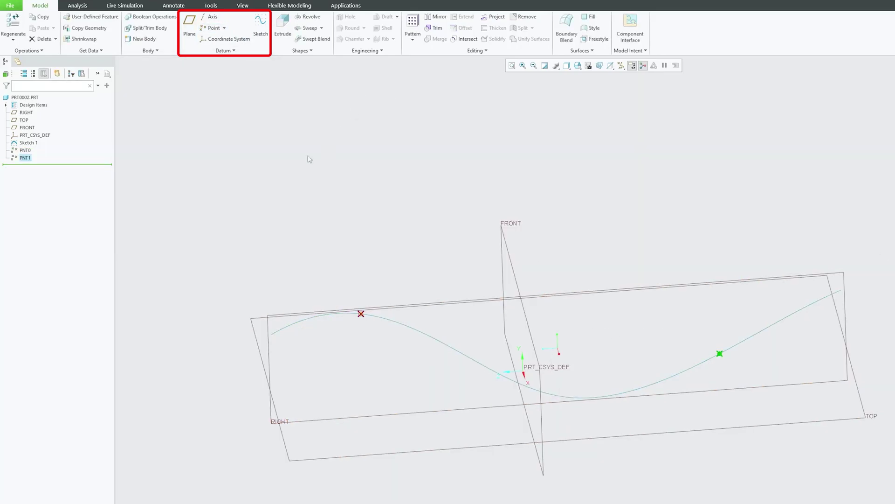
pyautogui.click(211, 28)
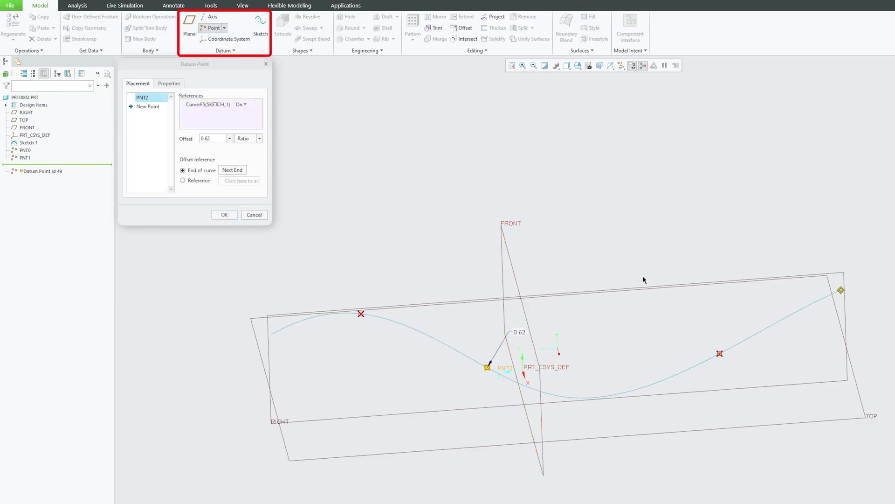
pyautogui.click(487, 368)
pyautogui.middleClick(487, 367)
# Step: Create a datum plane through PNT0 and normal to the spline curve
pyautogui.click(189, 26)
pyautogui.click(361, 315)
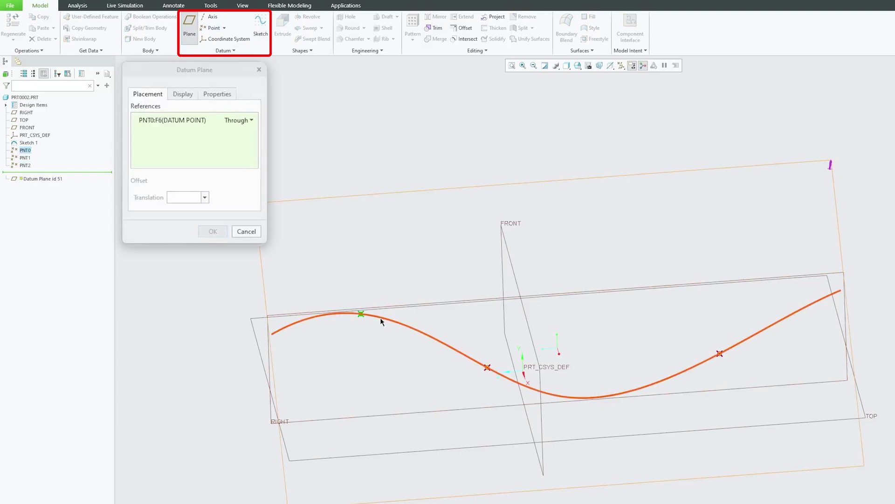
pyautogui.keyDown('ctrl'); pyautogui.click(379, 318); pyautogui.keyUp('ctrl')
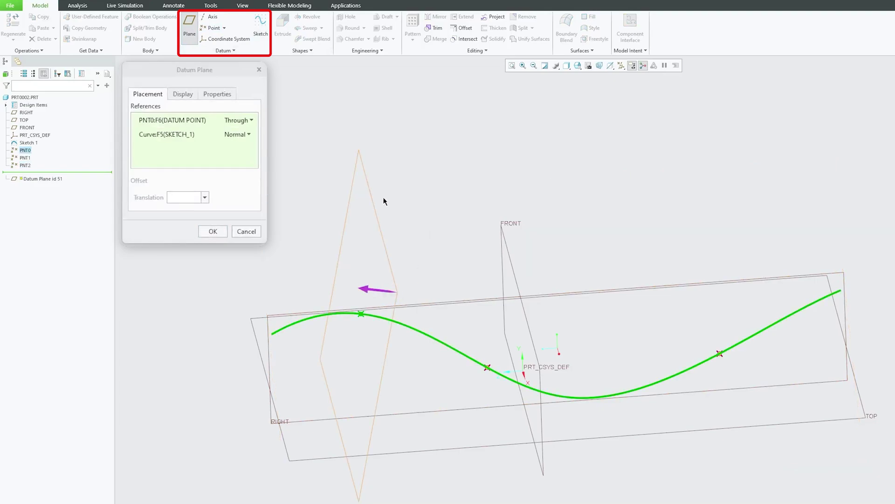
pyautogui.click(212, 231)
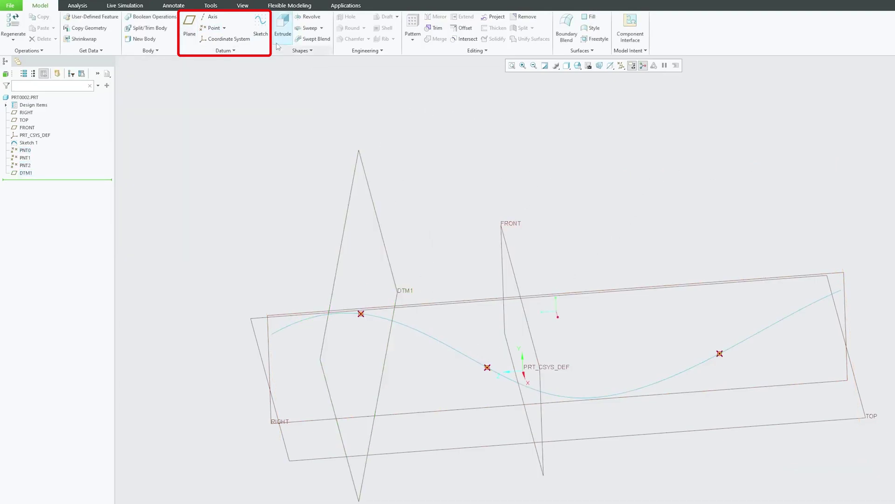
# Step: Create a datum plane through the middle datum point PNT2 and normal to the spline curve
pyautogui.click(190, 26)
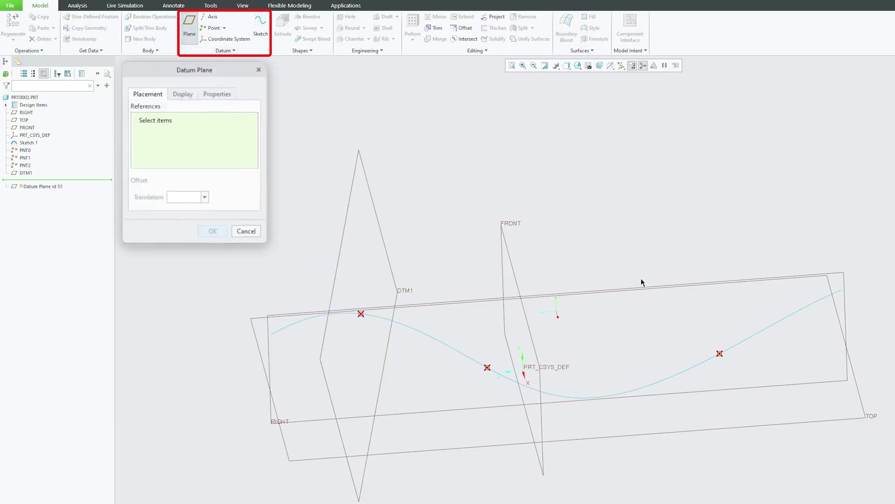
pyautogui.click(487, 367)
pyautogui.keyDown('ctrl'); pyautogui.click(456, 349); pyautogui.keyUp('ctrl')
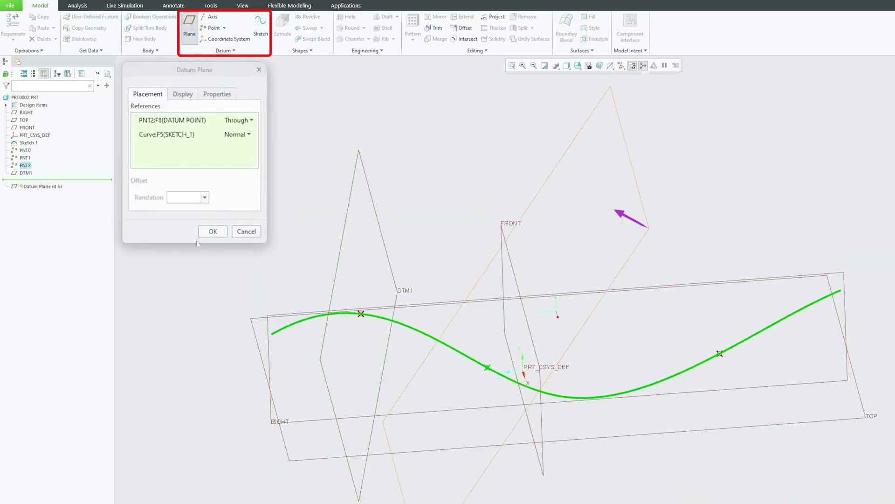
pyautogui.click(212, 232)
# Step: Create a datum plane through PNT1 and normal to the spline curve
pyautogui.click(196, 25)
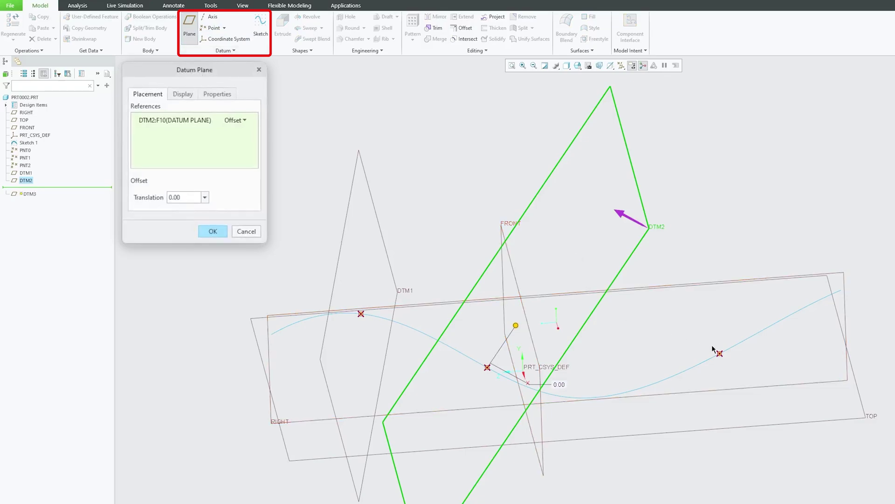
pyautogui.click(718, 352)
pyautogui.keyDown('ctrl'); pyautogui.click(690, 368); pyautogui.keyUp('ctrl')
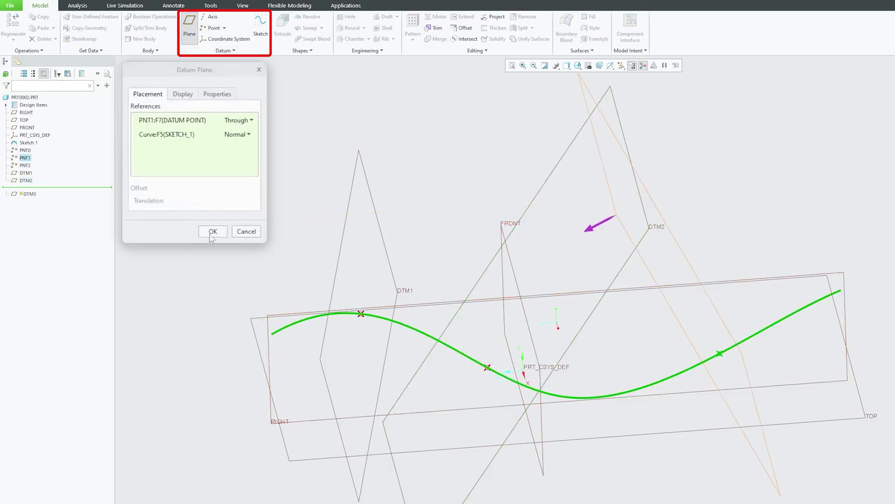
pyautogui.click(212, 232)
# Step: Create a datum plane through the spline's endpoint nearest PNT0, with the curve reference set to Normal
pyautogui.click(197, 35)
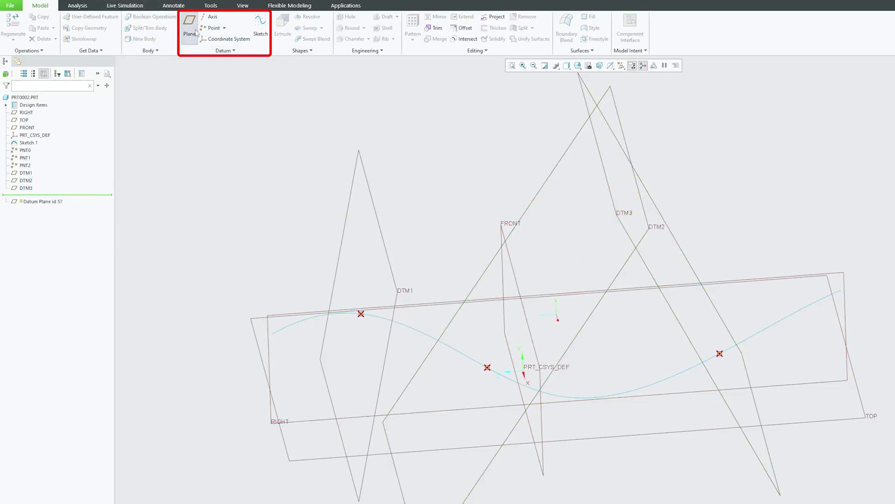
pyautogui.click(272, 334)
pyautogui.keyDown('ctrl'); pyautogui.click(271, 334); pyautogui.keyUp('ctrl')
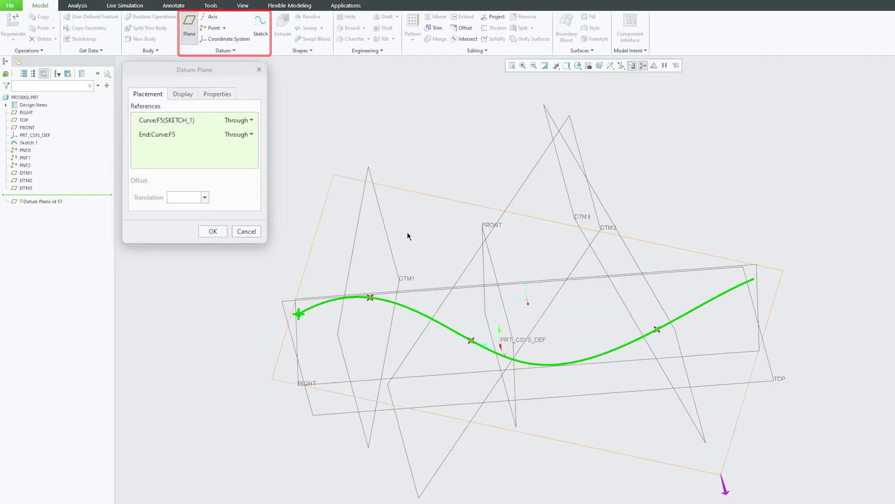
pyautogui.moveTo(272, 196); pyautogui.dragTo(360, 264, button='middle')
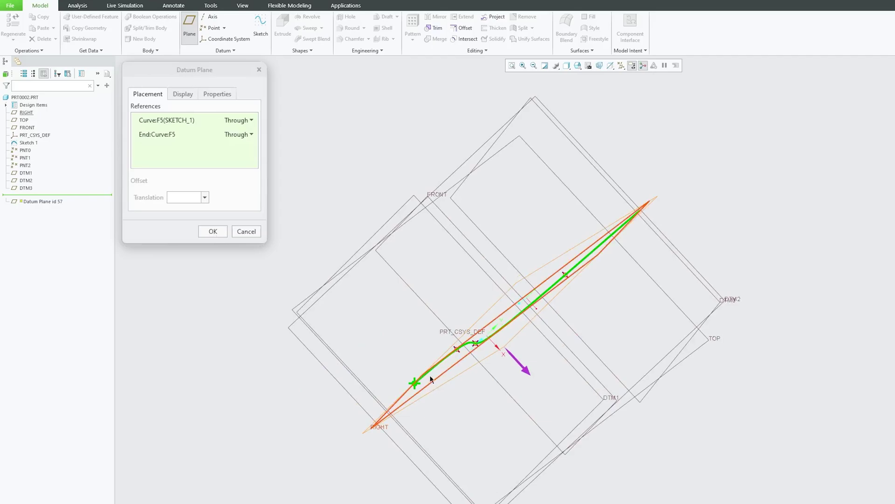
pyautogui.moveTo(424, 380); pyautogui.dragTo(342, 301, button='middle')
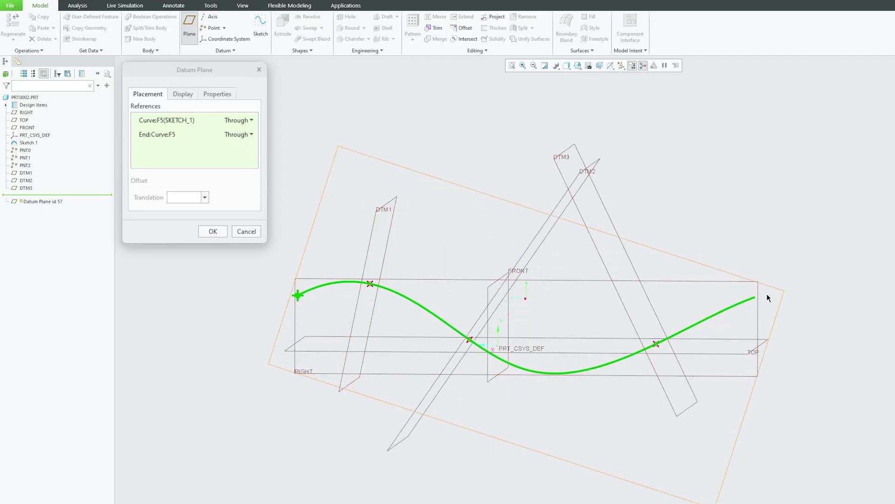
pyautogui.click(239, 120)
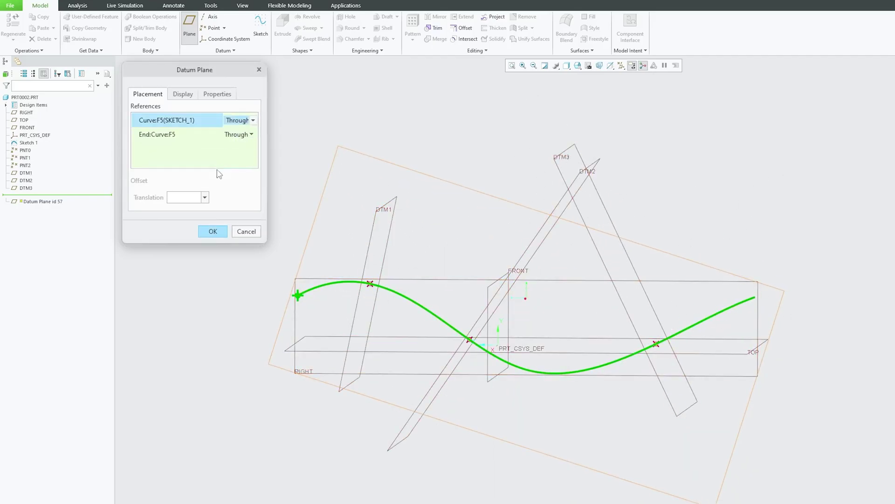
pyautogui.click(250, 135)
pyautogui.click(252, 120)
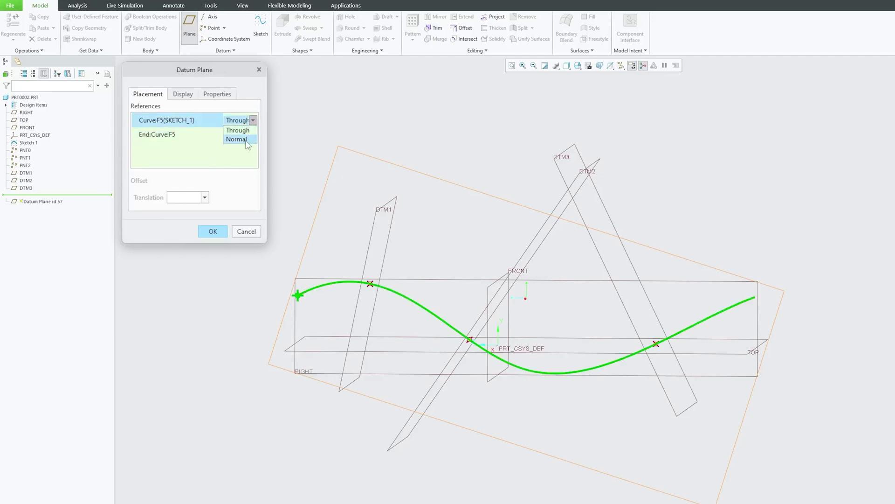
pyautogui.click(248, 141)
pyautogui.click(212, 232)
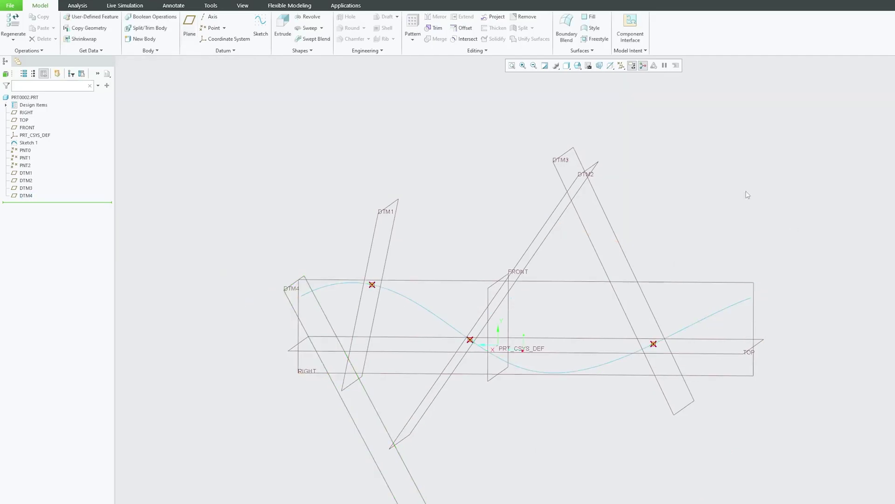
# Step: Hide the default RIGHT, TOP and FRONT datum planes
pyautogui.moveTo(740, 192); pyautogui.dragTo(504, 248, button='middle')
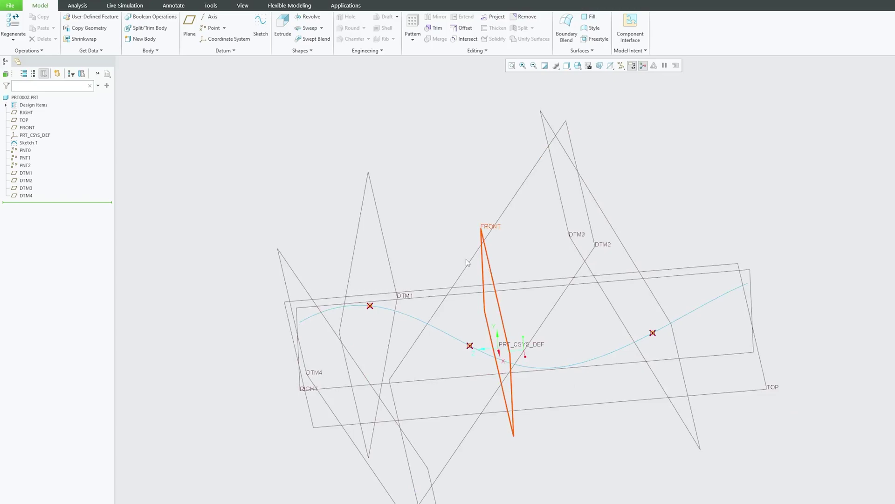
pyautogui.click(26, 113)
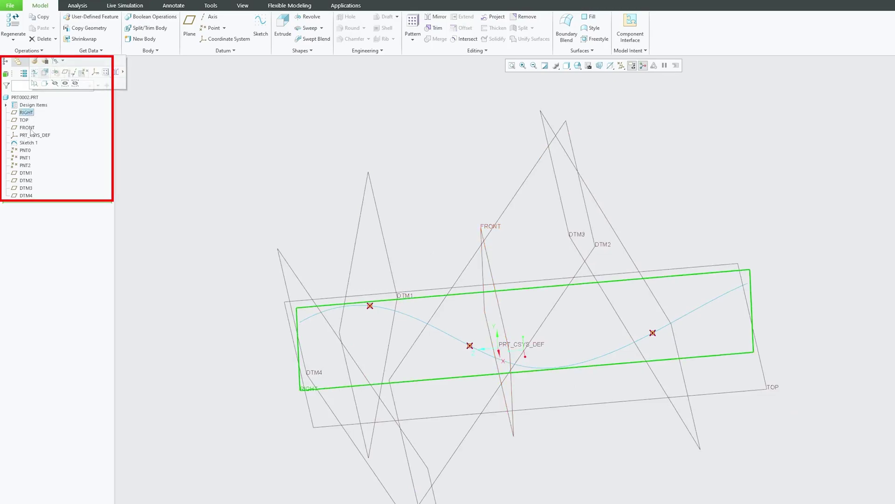
pyautogui.keyDown('shift'); pyautogui.click(28, 128); pyautogui.keyUp('shift')
pyautogui.click(46, 102)
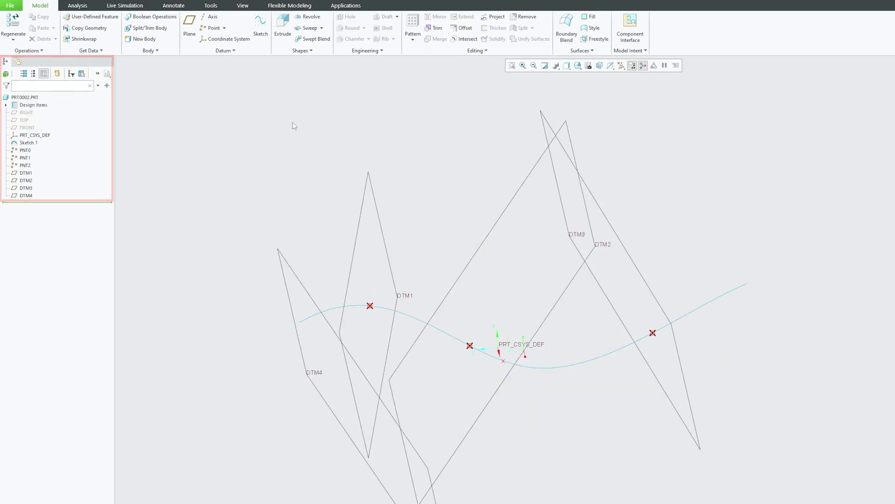
# Step: Create a datum plane through the spline's endpoint nearest PNT1 and normal to the curve
pyautogui.moveTo(305, 130)
pyautogui.mouseDown(button='middle')
pyautogui.moveTo(333, 75)
pyautogui.moveTo(320, 141)
pyautogui.moveTo(279, 143)
pyautogui.mouseUp(button='middle')
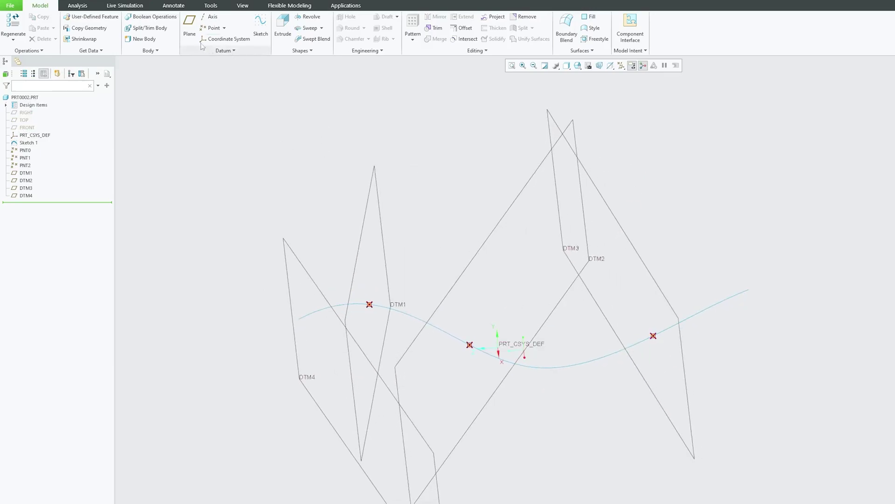
pyautogui.click(190, 26)
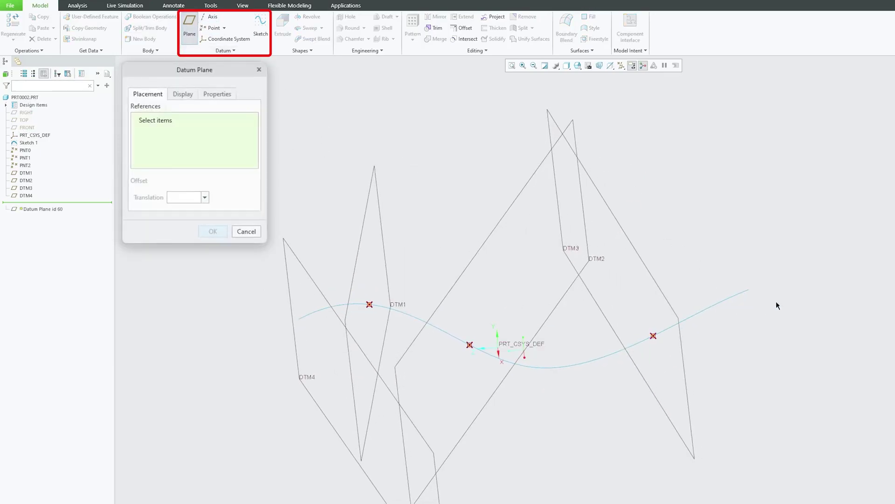
pyautogui.click(748, 290)
pyautogui.keyDown('ctrl'); pyautogui.click(726, 300); pyautogui.keyUp('ctrl')
pyautogui.click(213, 232)
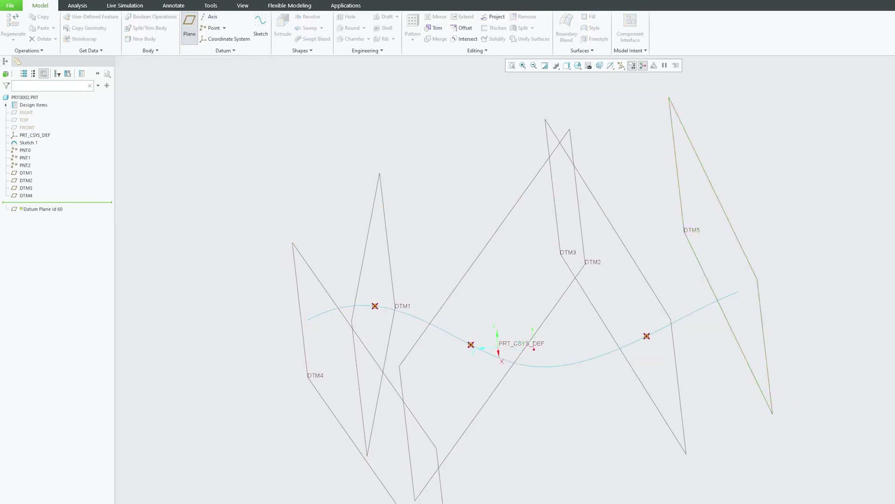
pyautogui.moveTo(529, 170); pyautogui.dragTo(518, 313, button='middle')
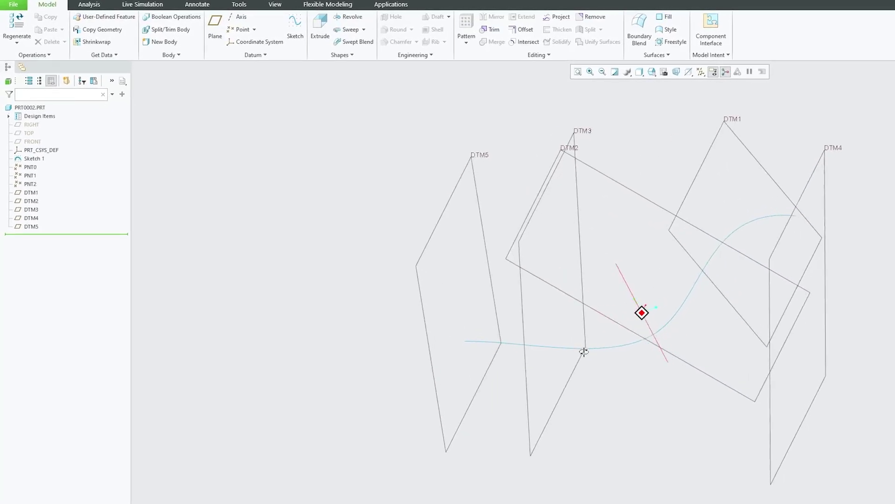
pyautogui.moveTo(584, 351); pyautogui.dragTo(610, 326, button='middle')
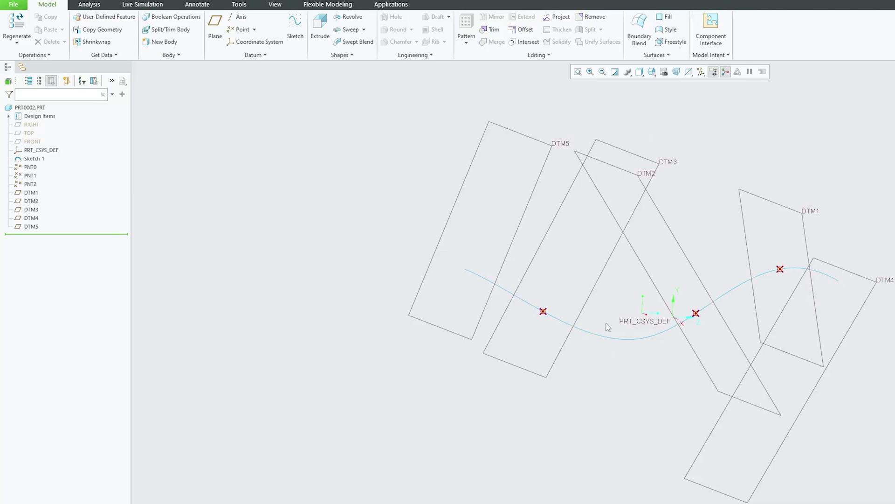
pyautogui.click(513, 298)
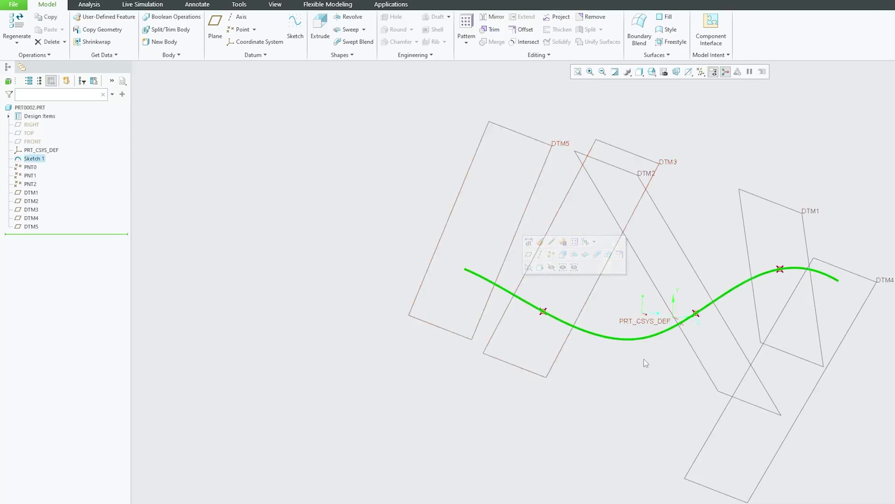
pyautogui.press('Escape')
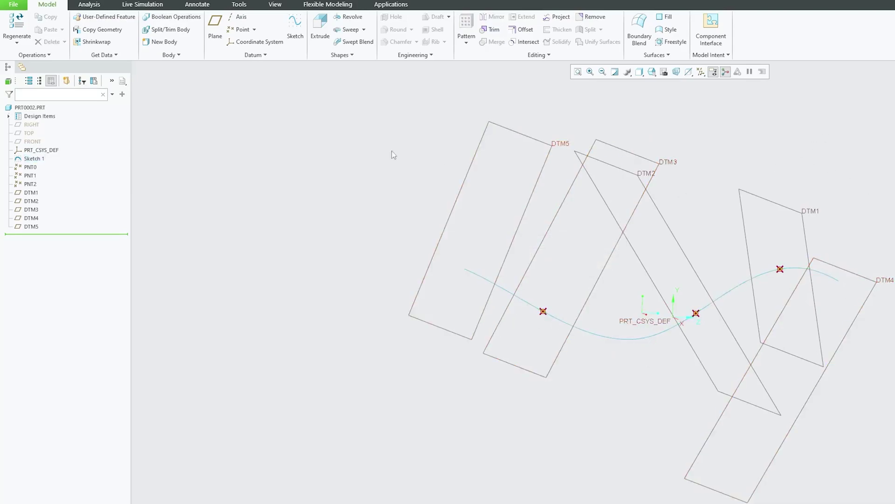
# Step: Start a sketch on datum plane DTM5 with the RIGHT plane as reference and orientation Top
pyautogui.click(302, 29)
pyautogui.moveTo(366, 163)
pyautogui.mouseDown(button='middle')
pyautogui.moveTo(392, 184)
pyautogui.moveTo(471, 203)
pyautogui.mouseUp(button='middle')
pyautogui.moveTo(718, 196)
pyautogui.mouseDown(button='middle')
pyautogui.moveTo(801, 241)
pyautogui.moveTo(578, 316)
pyautogui.mouseUp(button='middle')
pyautogui.click(579, 316)
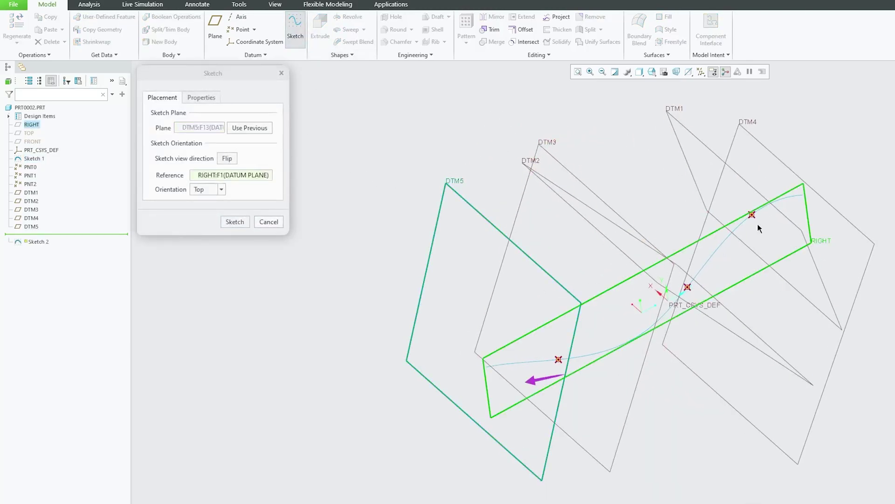
pyautogui.click(234, 222)
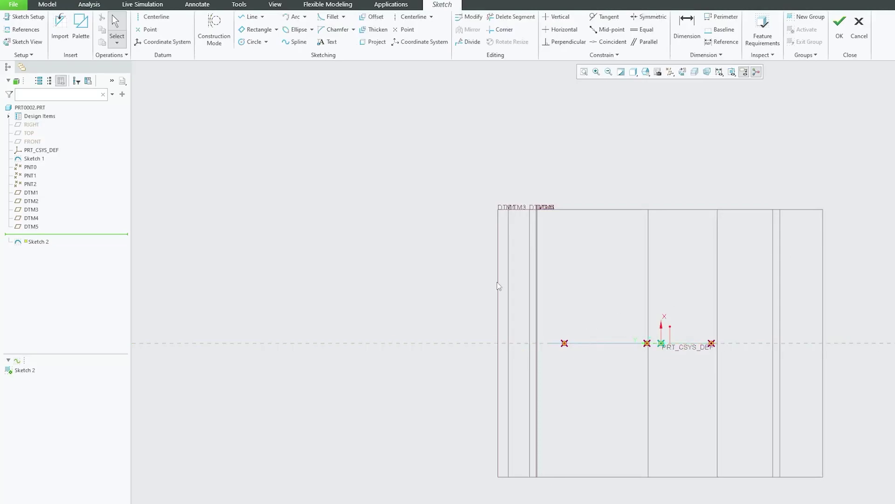
# Step: Add the spline's endpoint on DTM5 as a sketch reference
pyautogui.moveTo(497, 282)
pyautogui.mouseDown(button='middle')
pyautogui.moveTo(536, 343)
pyautogui.moveTo(629, 316)
pyautogui.moveTo(748, 357)
pyautogui.moveTo(736, 419)
pyautogui.moveTo(408, 328)
pyautogui.moveTo(592, 435)
pyautogui.mouseUp(button='middle')
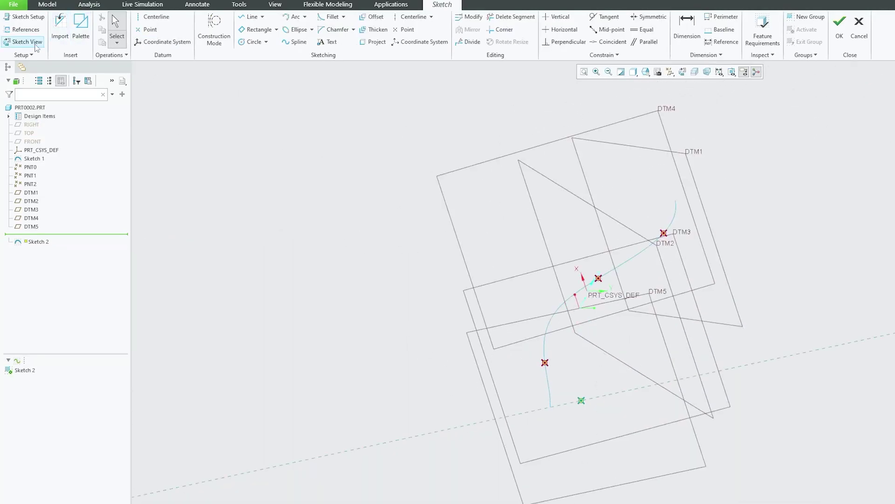
pyautogui.click(26, 29)
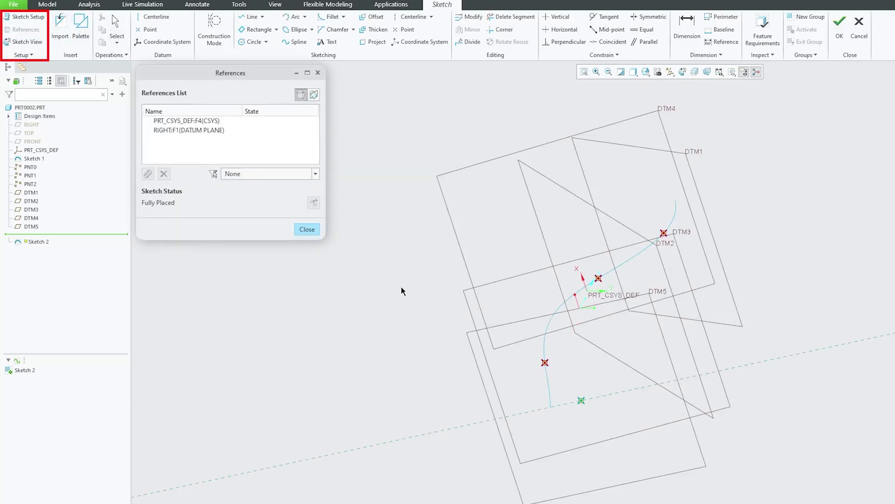
pyautogui.click(550, 407)
pyautogui.click(305, 229)
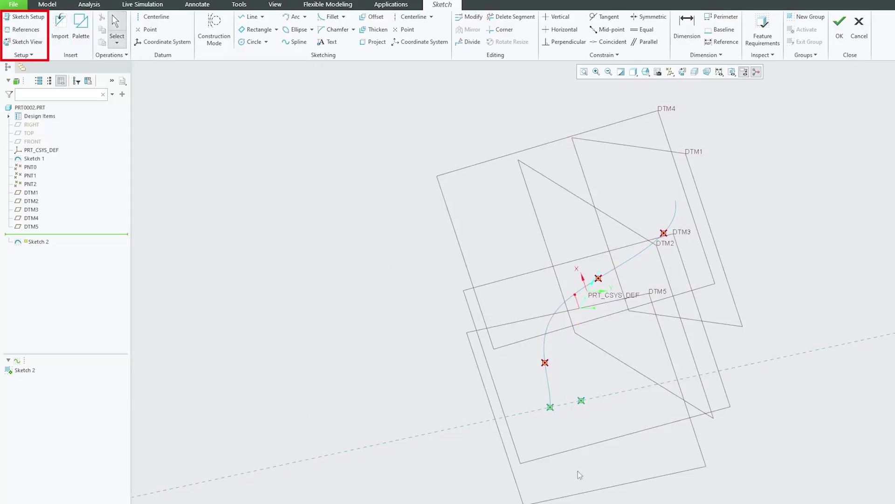
# Step: Sketch a corner rectangle about 267 by 212 around the spline's endpoint on DTM5 and finish the sketch
pyautogui.moveTo(531, 419); pyautogui.dragTo(564, 422, button='middle')
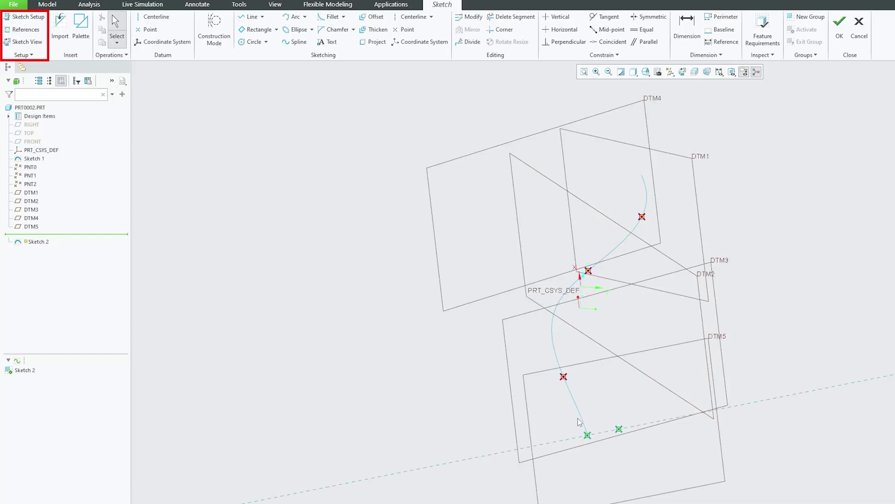
pyautogui.moveTo(583, 464)
pyautogui.mouseDown(button='middle')
pyautogui.moveTo(652, 424)
pyautogui.moveTo(631, 348)
pyautogui.moveTo(562, 425)
pyautogui.mouseUp(button='middle')
pyautogui.scroll(-2, 480, 490)
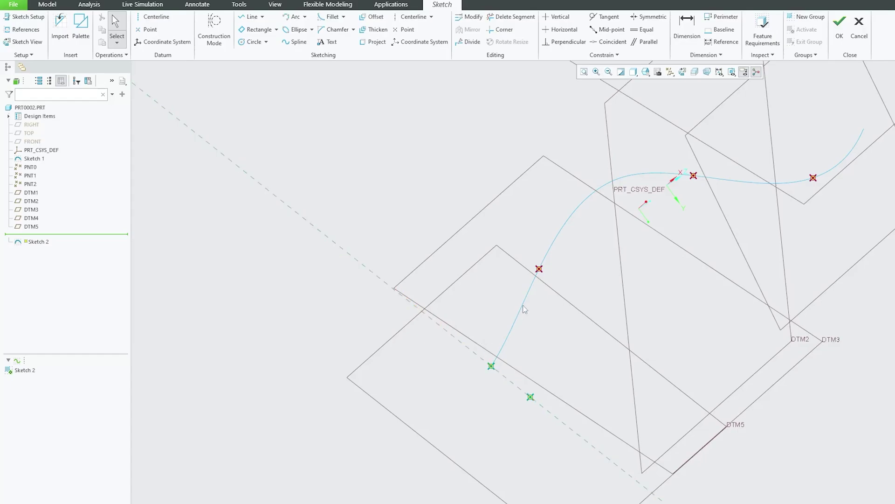
pyautogui.moveTo(523, 309)
pyautogui.mouseDown(button='middle')
pyautogui.moveTo(650, 336)
pyautogui.moveTo(638, 389)
pyautogui.mouseUp(button='middle')
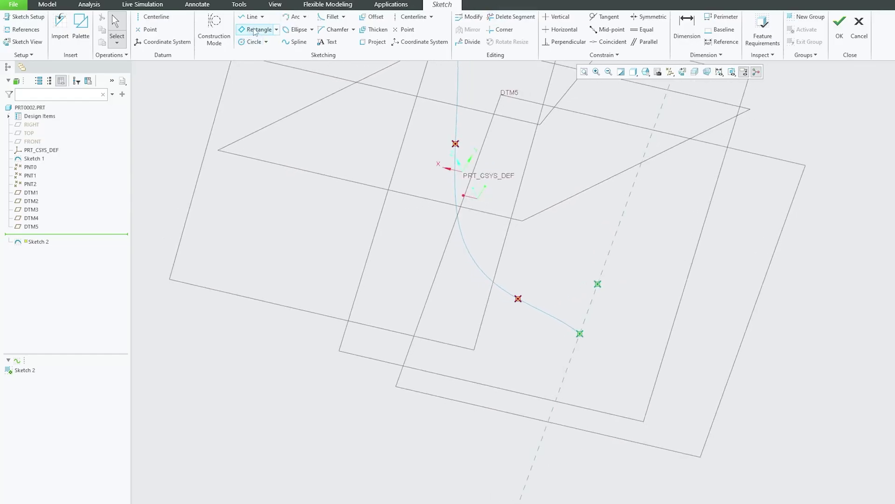
pyautogui.click(254, 30)
pyautogui.moveTo(345, 96); pyautogui.dragTo(522, 258, button='middle')
pyautogui.click(522, 259)
pyautogui.click(276, 29)
pyautogui.click(270, 44)
pyautogui.click(543, 283)
pyautogui.click(646, 396)
pyautogui.middleClick(778, 340)
pyautogui.moveTo(777, 340); pyautogui.dragTo(811, 210, button='middle')
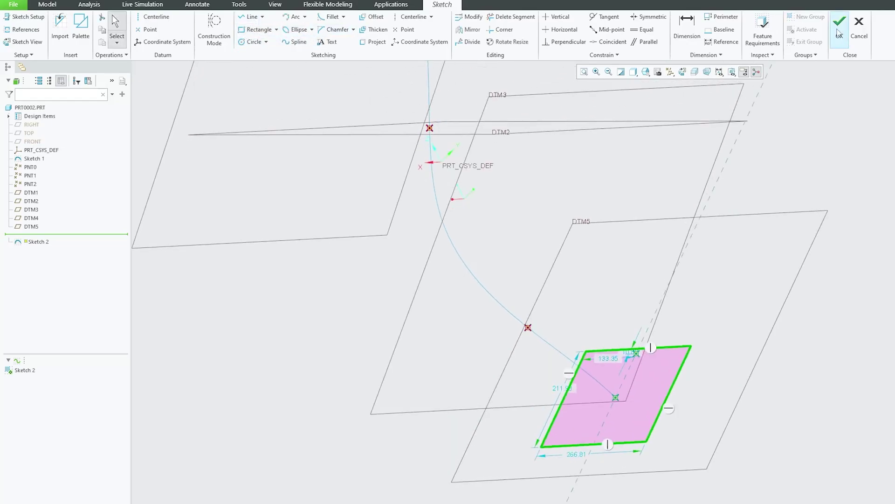
pyautogui.click(839, 29)
# Step: Start a sketch on datum plane DTM3 with the RIGHT plane as reference and orientation Right
pyautogui.moveTo(875, 250)
pyautogui.mouseDown(button='middle')
pyautogui.moveTo(520, 276)
pyautogui.moveTo(482, 342)
pyautogui.moveTo(349, 280)
pyautogui.moveTo(261, 99)
pyautogui.mouseUp(button='middle')
pyautogui.click(295, 28)
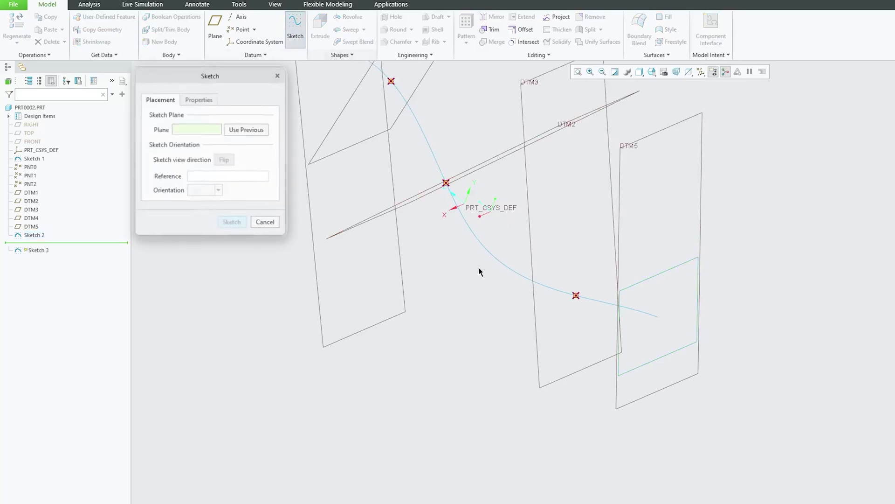
pyautogui.click(546, 343)
pyautogui.click(233, 223)
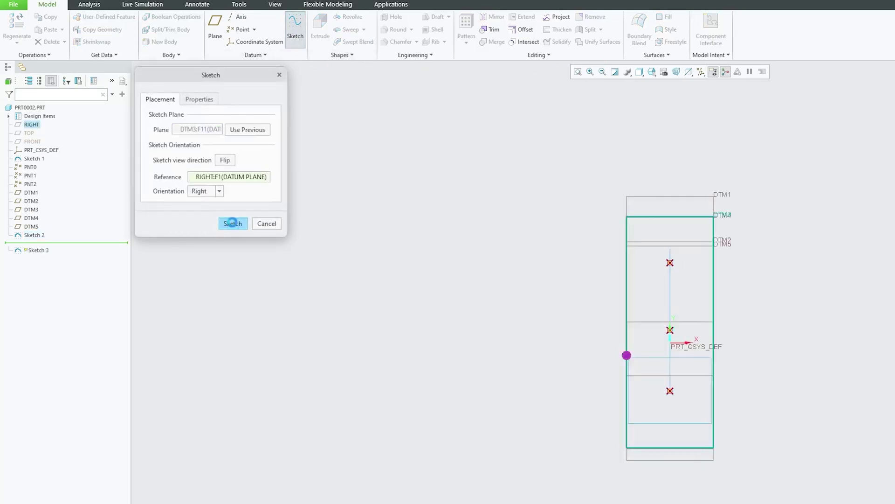
# Step: Add datum point PNT1 to the references of the sketch on DTM3
pyautogui.moveTo(746, 282)
pyautogui.mouseDown(button='middle')
pyautogui.moveTo(606, 332)
pyautogui.moveTo(613, 308)
pyautogui.moveTo(593, 304)
pyautogui.moveTo(756, 309)
pyautogui.moveTo(539, 299)
pyautogui.moveTo(523, 280)
pyautogui.mouseUp(button='middle')
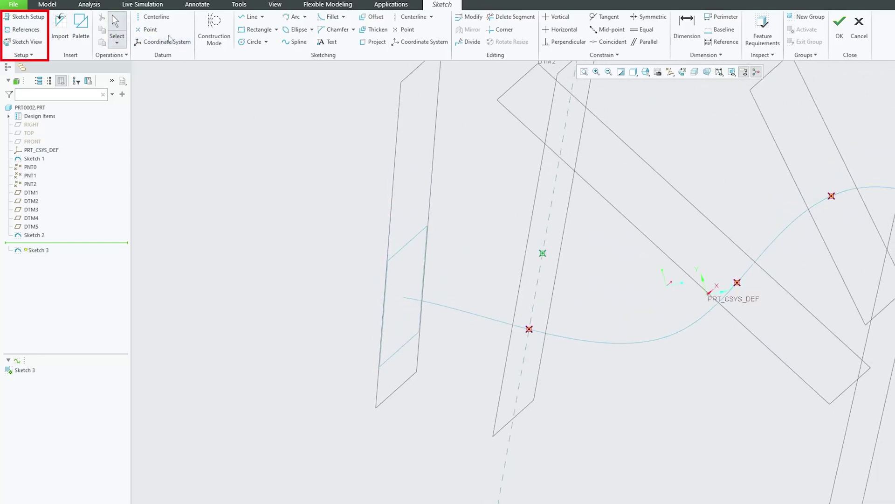
pyautogui.click(25, 29)
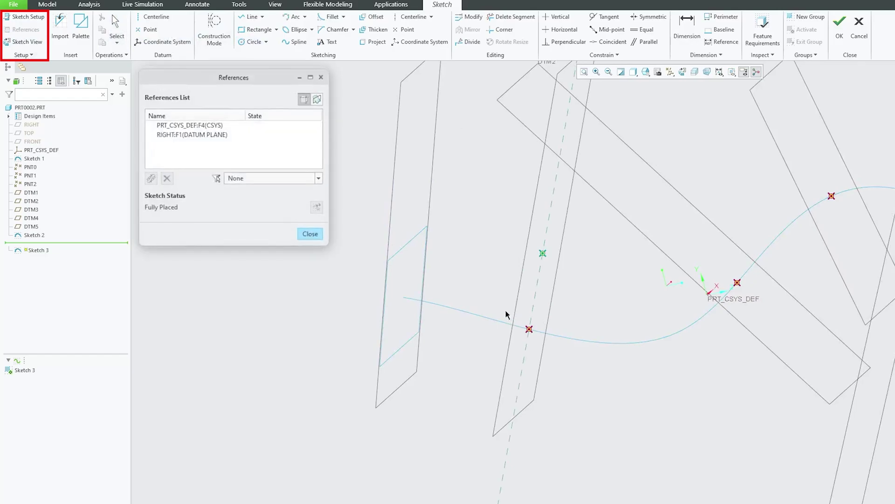
pyautogui.click(528, 329)
pyautogui.moveTo(528, 329); pyautogui.dragTo(860, 257, button='middle')
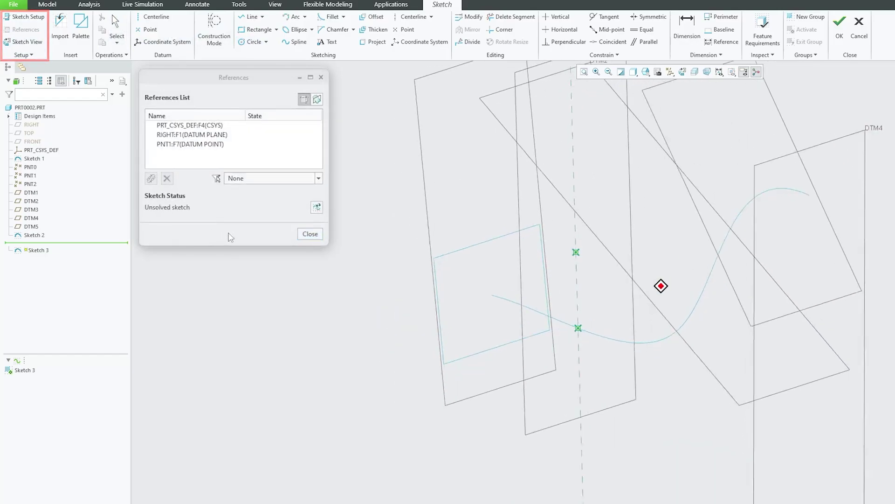
pyautogui.click(310, 233)
# Step: Sketch a rectangle around PNT1 on DTM3, smaller than the DTM5 rectangle, and finish the sketch
pyautogui.click(256, 29)
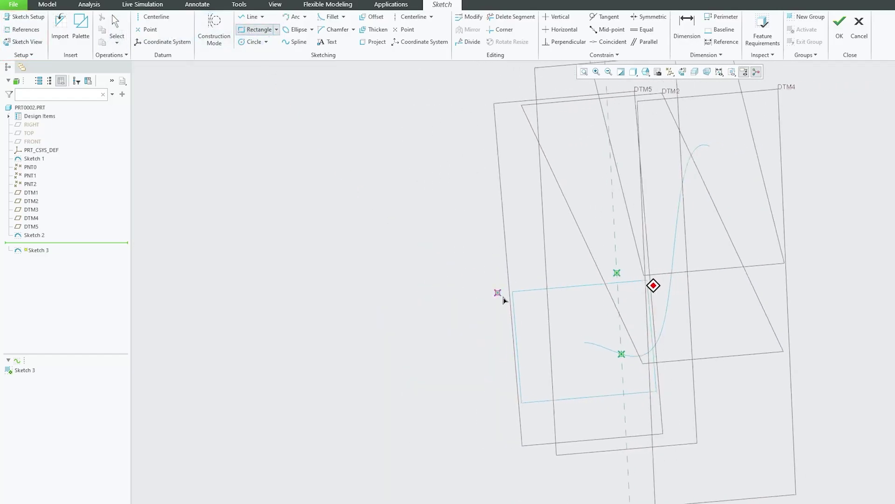
pyautogui.click(567, 309)
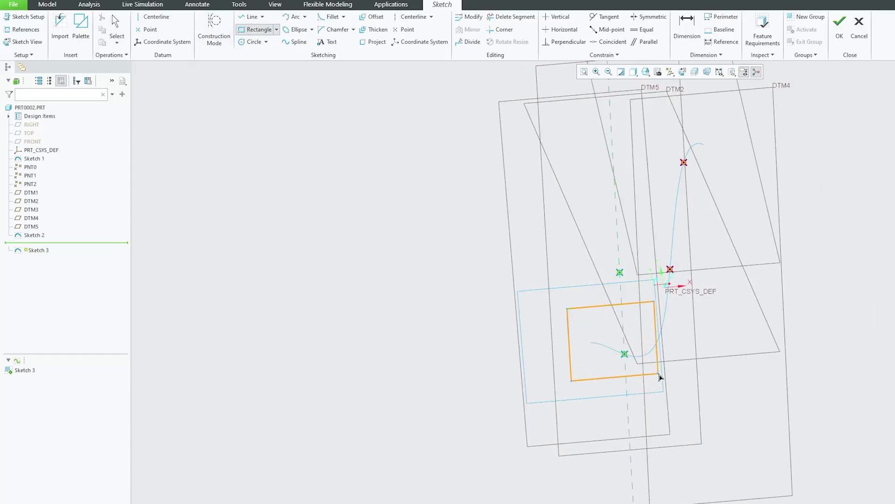
pyautogui.click(684, 385)
pyautogui.click(839, 28)
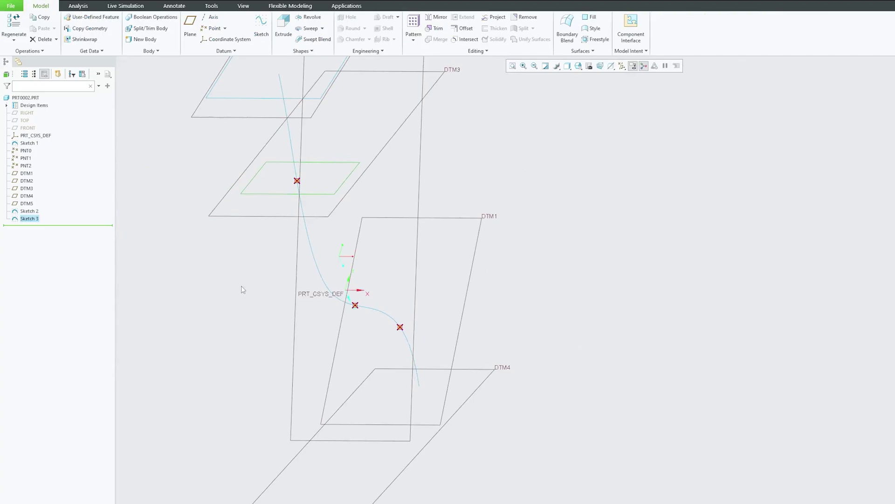
# Step: Start a sketch on datum plane DTM2
pyautogui.click(261, 26)
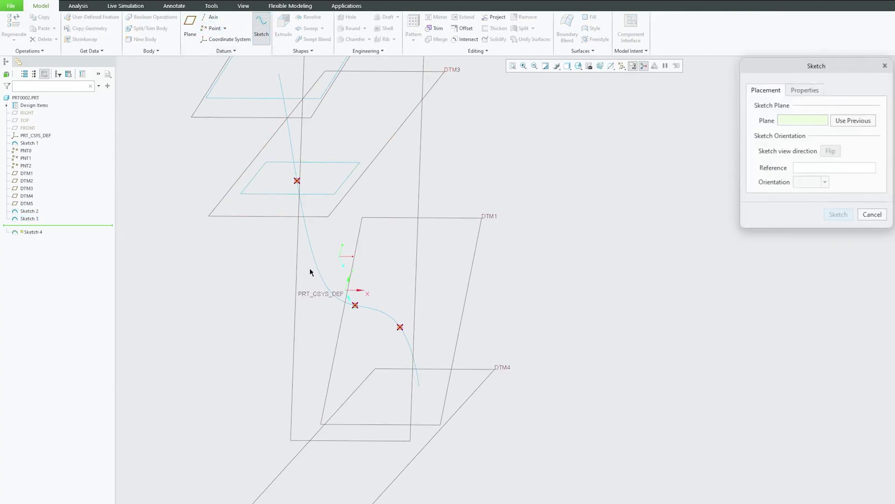
pyautogui.click(301, 268)
pyautogui.click(839, 216)
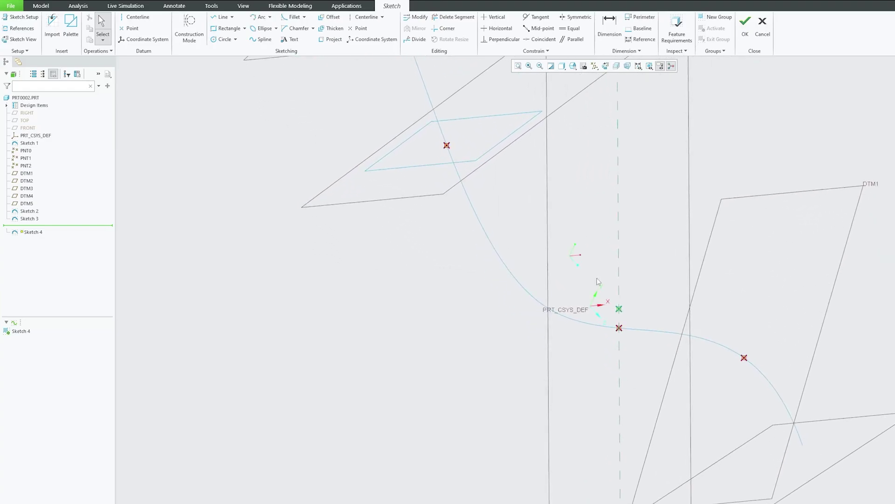
# Step: Add datum point PNT2 to the references of the sketch on DTM2
pyautogui.click(620, 327)
pyautogui.click(176, 132)
pyautogui.click(13, 29)
pyautogui.click(619, 328)
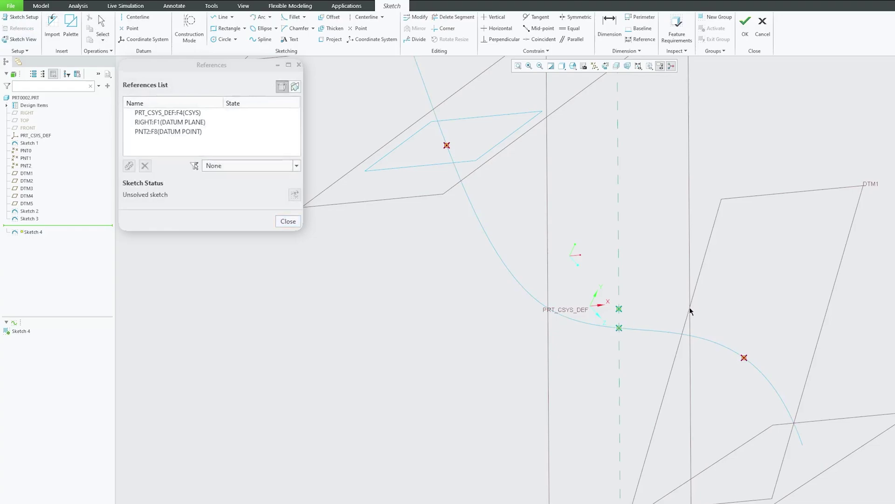
pyautogui.click(288, 221)
# Step: Sketch a rectangle around PNT2 on DTM2 and finish the sketch
pyautogui.click(226, 28)
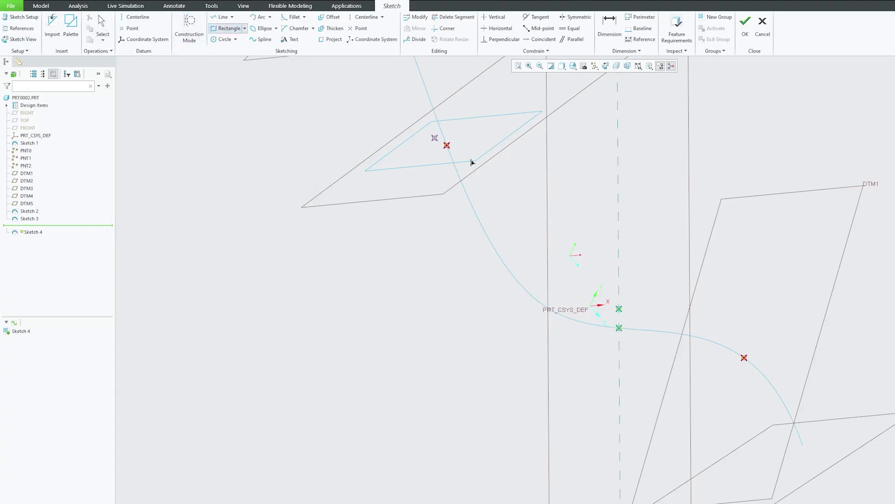
pyautogui.click(563, 263)
pyautogui.click(689, 390)
pyautogui.click(745, 24)
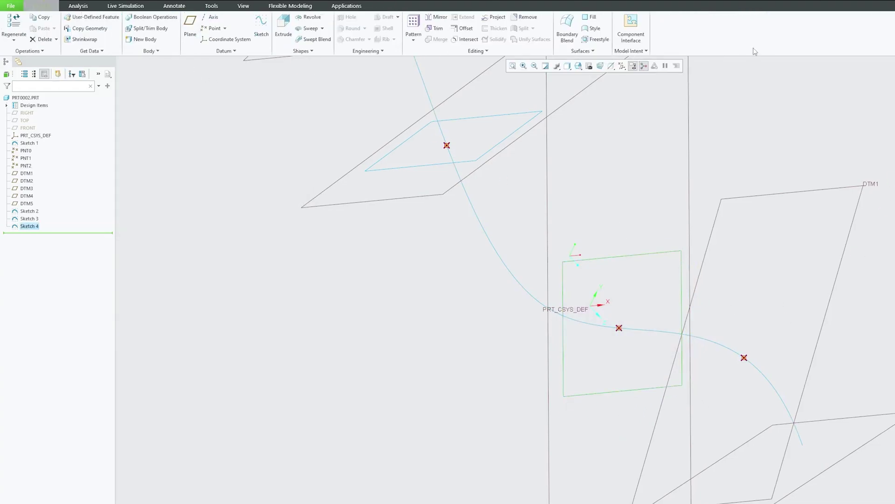
# Step: Start a sketch on datum plane DTM1 with the RIGHT plane as reference and orientation Right
pyautogui.scroll(1, 568, 218)
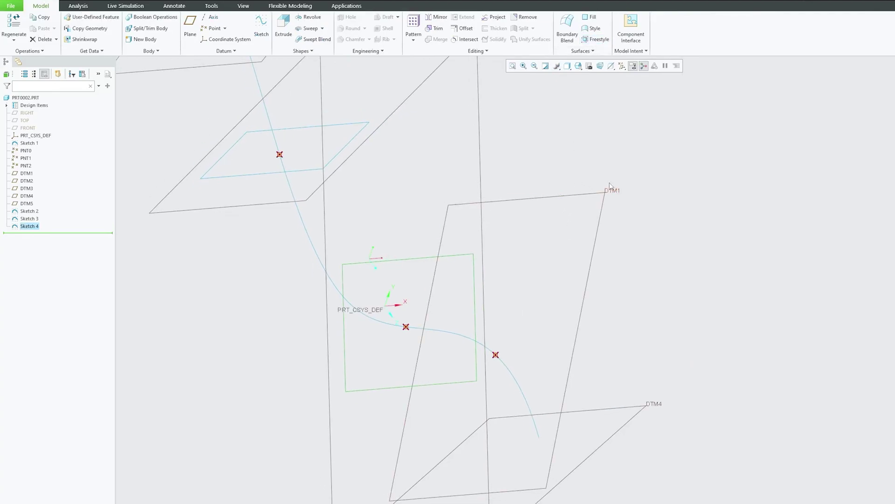
pyautogui.moveTo(386, 149)
pyautogui.mouseDown(button='middle')
pyautogui.moveTo(230, 140)
pyautogui.moveTo(289, 239)
pyautogui.moveTo(544, 240)
pyautogui.moveTo(523, 223)
pyautogui.moveTo(512, 262)
pyautogui.moveTo(391, 292)
pyautogui.mouseUp(button='middle')
pyautogui.click(522, 223)
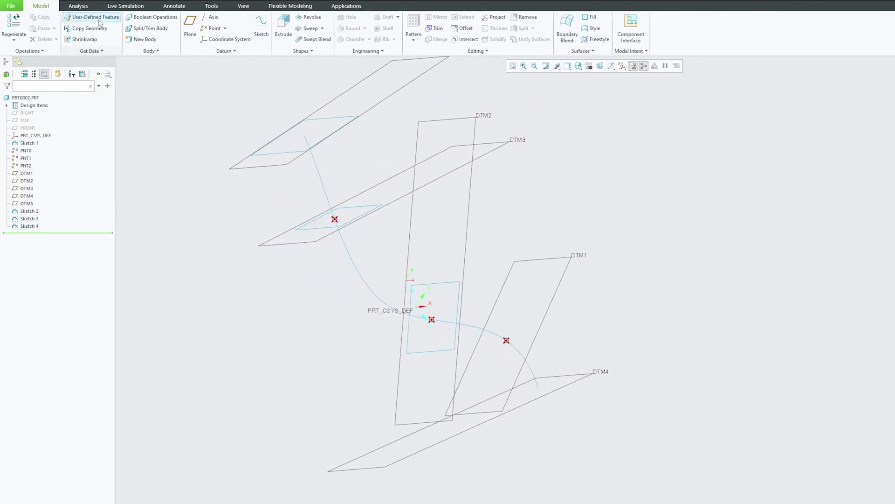
pyautogui.click(261, 27)
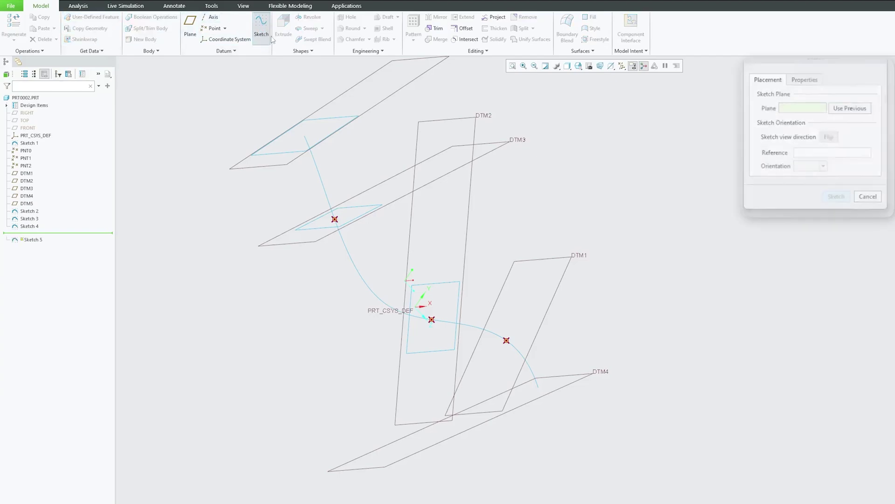
pyautogui.click(541, 330)
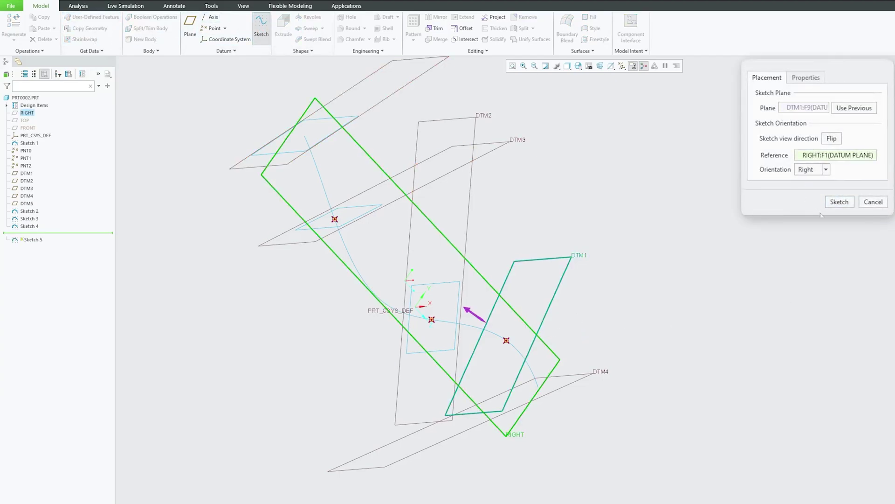
pyautogui.click(839, 201)
# Step: Add datum point PNT0 to the references of the sketch on DTM1
pyautogui.moveTo(716, 319)
pyautogui.mouseDown(button='middle')
pyautogui.moveTo(508, 358)
pyautogui.moveTo(478, 303)
pyautogui.mouseUp(button='middle')
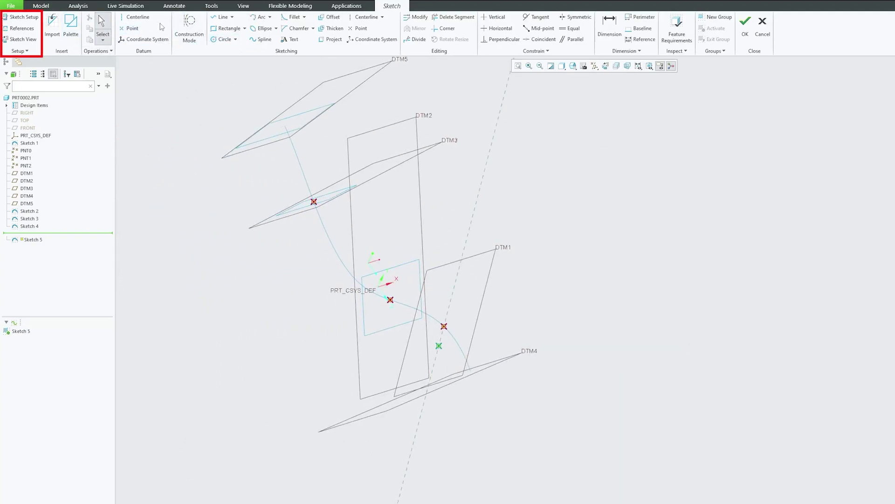
pyautogui.click(22, 28)
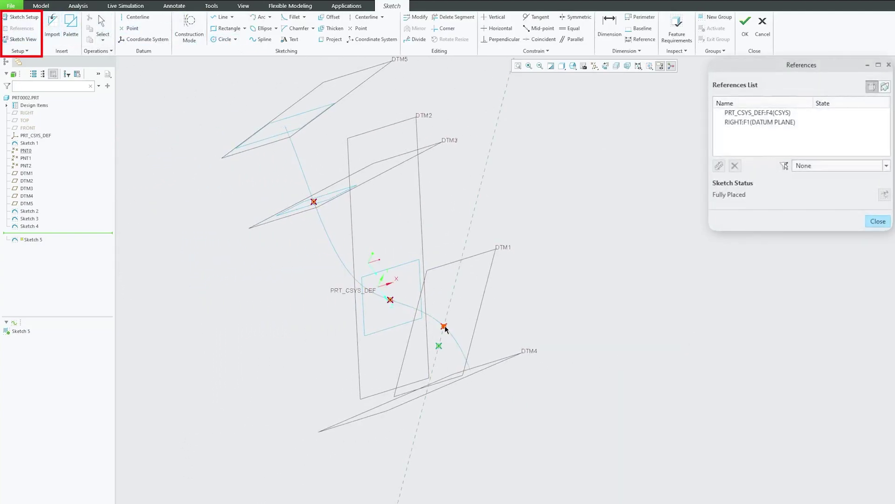
pyautogui.click(880, 222)
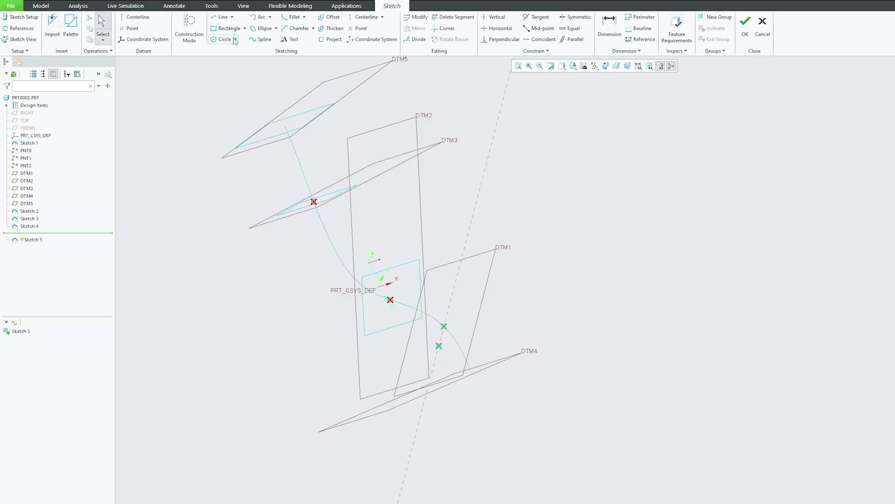
# Step: Sketch a rectangle around PNT0 on DTM1 and finish the sketch
pyautogui.click(228, 28)
pyautogui.moveTo(438, 272); pyautogui.dragTo(385, 326, button='middle')
pyautogui.click(376, 321)
pyautogui.moveTo(485, 309); pyautogui.dragTo(541, 268, button='middle')
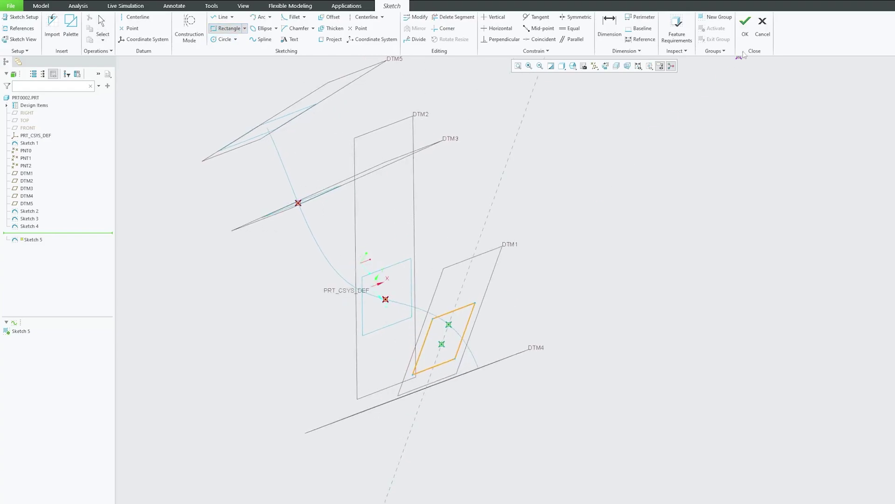
pyautogui.click(746, 34)
# Step: Start a sketch on datum plane DTM4
pyautogui.moveTo(603, 246)
pyautogui.mouseDown(button='middle')
pyautogui.moveTo(545, 317)
pyautogui.moveTo(550, 329)
pyautogui.moveTo(468, 244)
pyautogui.moveTo(482, 290)
pyautogui.mouseUp(button='middle')
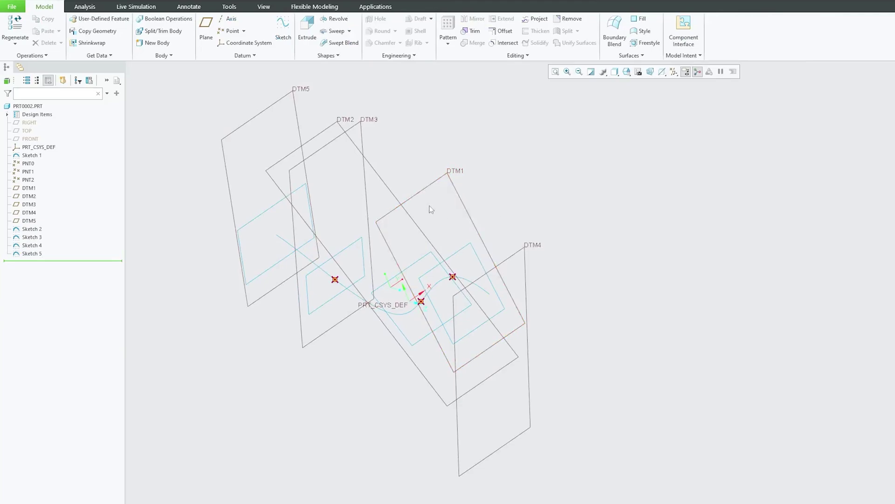
pyautogui.moveTo(428, 208); pyautogui.dragTo(481, 148, button='middle')
pyautogui.hotkey('ctrl', 'd')
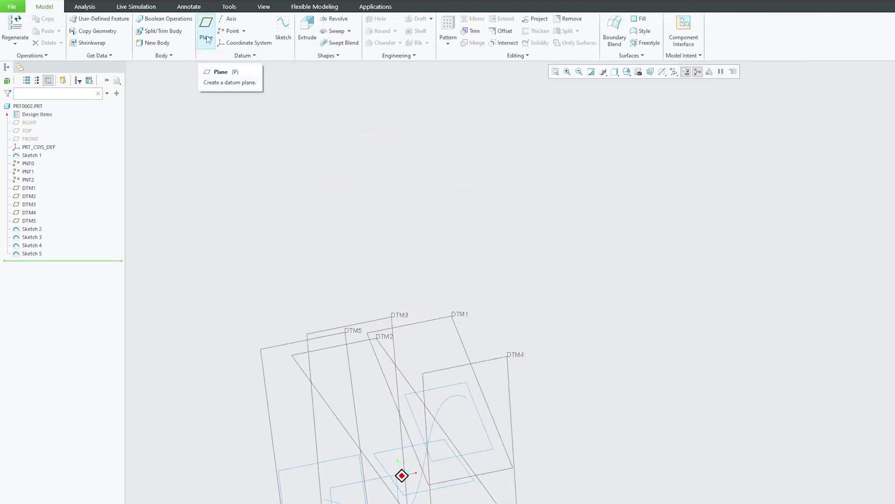
pyautogui.click(283, 28)
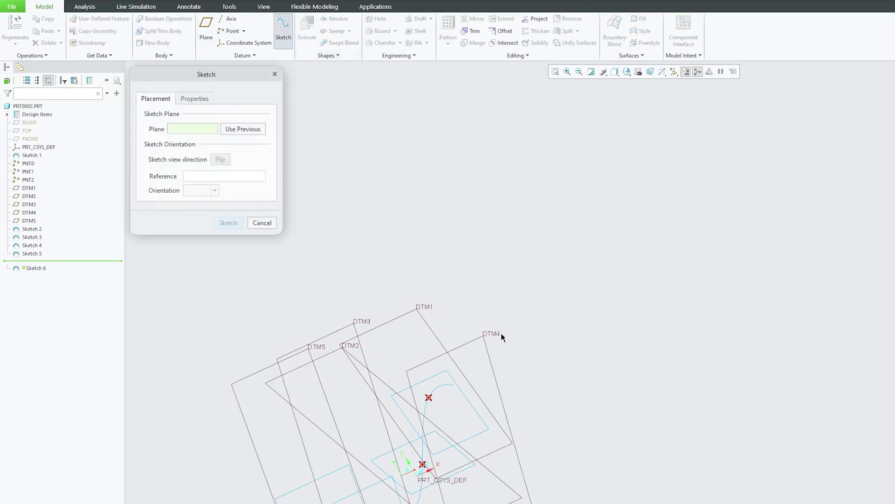
pyautogui.click(495, 373)
pyautogui.click(229, 222)
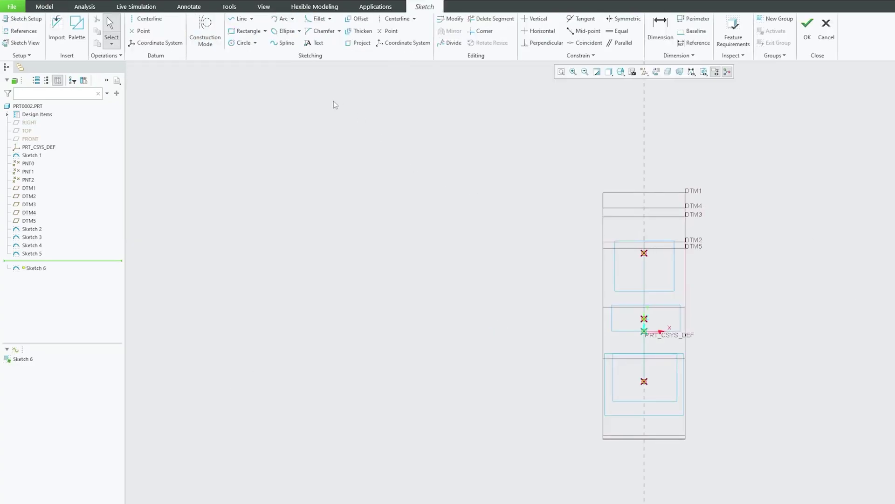
# Step: Sketch a rectangle about 175 wide around the trajectory's end on DTM4 and finish the sketch
pyautogui.click(246, 31)
pyautogui.moveTo(700, 242)
pyautogui.mouseDown(button='middle')
pyautogui.moveTo(816, 294)
pyautogui.moveTo(767, 282)
pyautogui.moveTo(726, 243)
pyautogui.mouseUp(button='middle')
pyautogui.click(683, 239)
pyautogui.middleClick(839, 245)
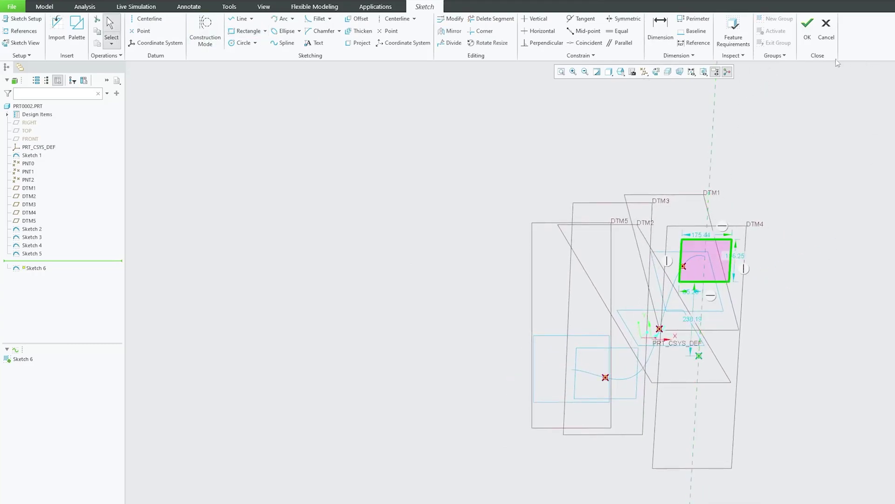
pyautogui.click(811, 41)
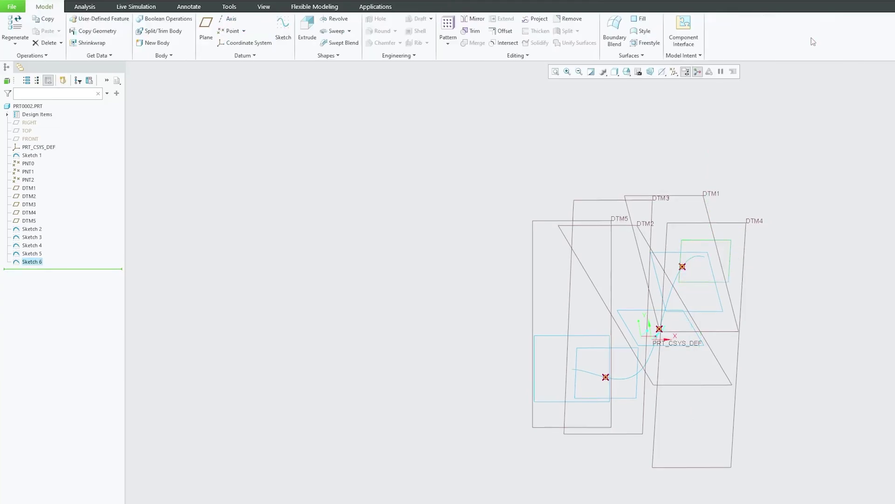
# Step: Examine the rectangular section sketches and the spline trajectory from several viewing angles
pyautogui.moveTo(760, 197); pyautogui.dragTo(758, 248, button='middle')
pyautogui.moveTo(697, 239)
pyautogui.mouseDown(button='middle')
pyautogui.moveTo(586, 216)
pyautogui.moveTo(586, 234)
pyautogui.mouseUp(button='middle')
pyautogui.moveTo(589, 374); pyautogui.dragTo(676, 388, button='middle')
pyautogui.click(677, 394)
pyautogui.click(637, 432)
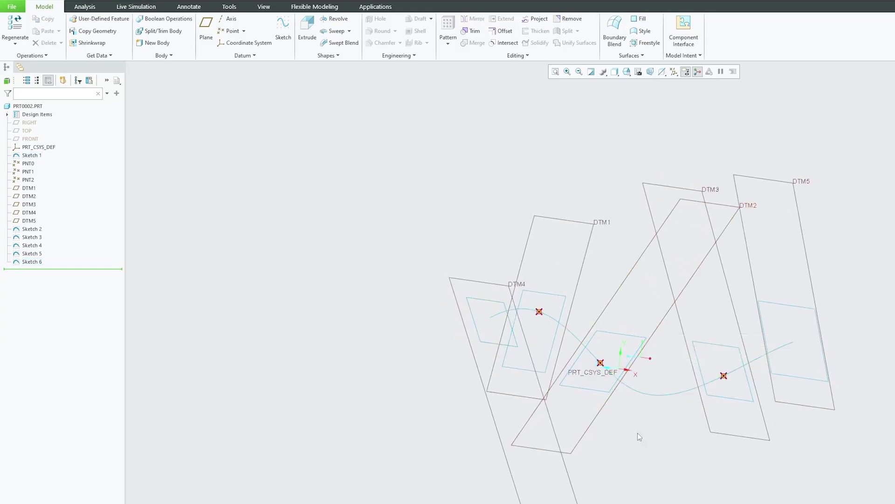
pyautogui.click(630, 337)
pyautogui.click(722, 354)
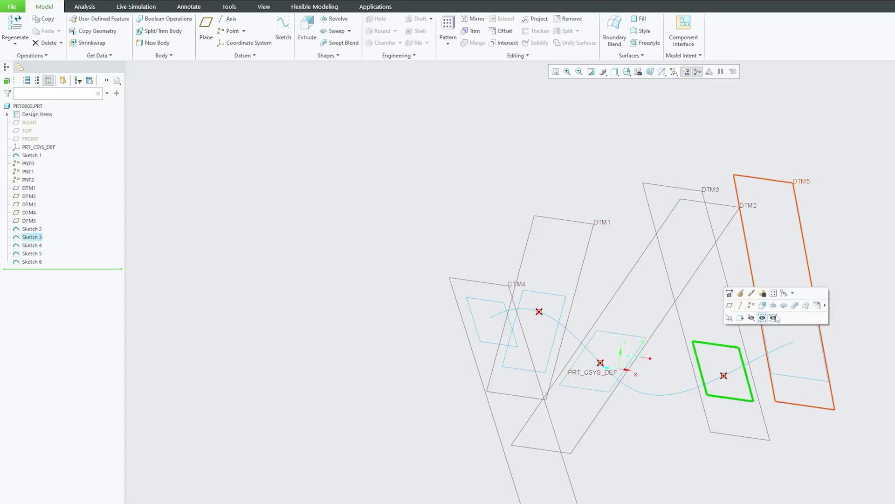
pyautogui.click(825, 366)
pyautogui.click(783, 195)
pyautogui.click(335, 56)
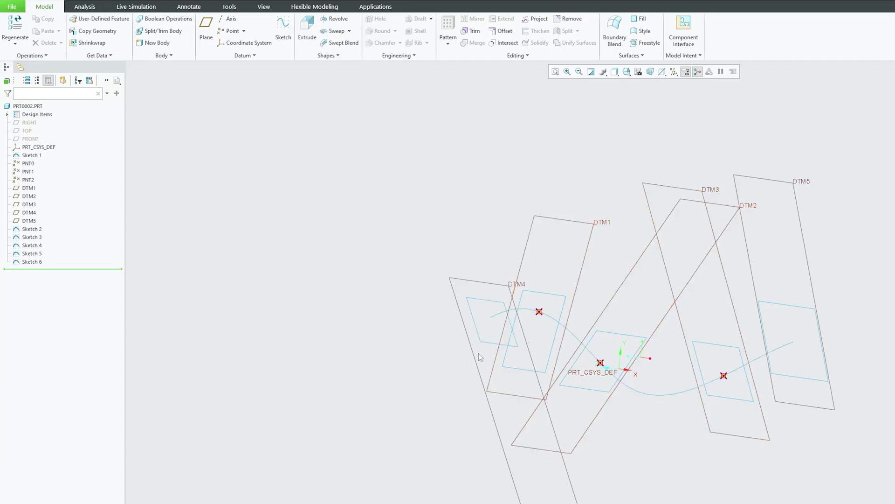
pyautogui.click(554, 322)
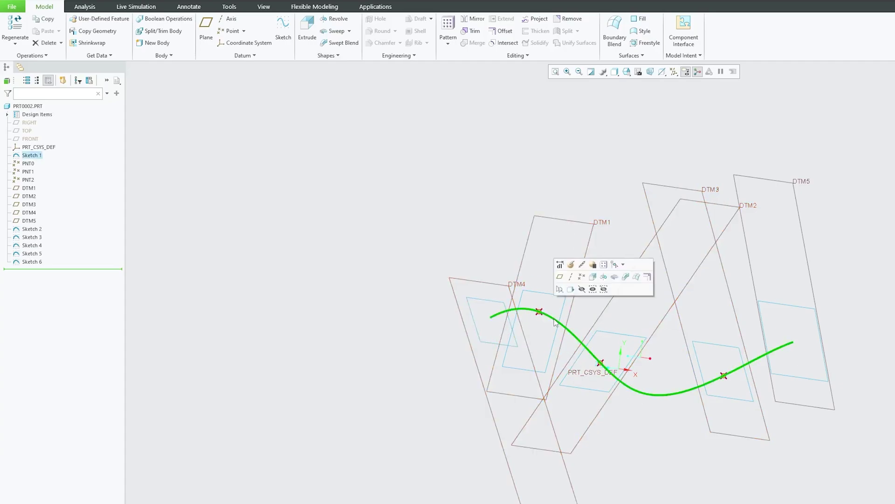
pyautogui.moveTo(555, 319); pyautogui.dragTo(554, 320, button='middle')
pyautogui.moveTo(862, 320)
pyautogui.mouseDown(button='middle')
pyautogui.moveTo(828, 355)
pyautogui.moveTo(775, 359)
pyautogui.mouseUp(button='middle')
pyautogui.click(827, 355)
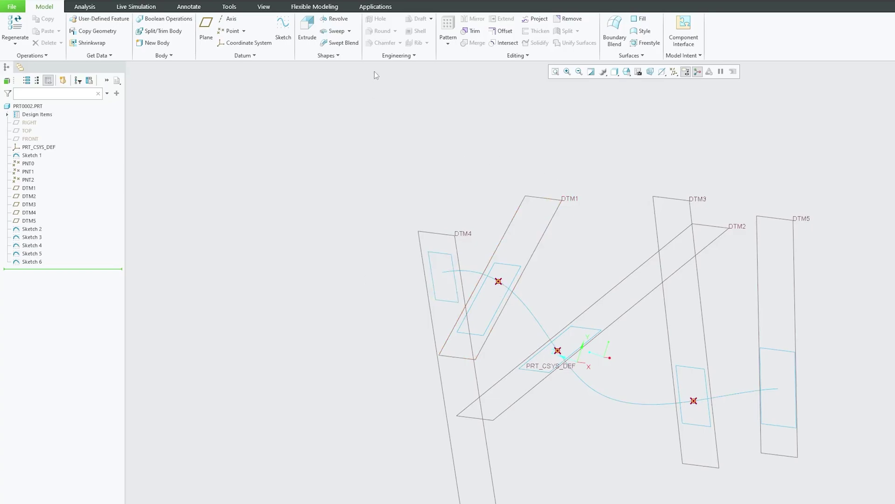
# Step: Start a solid Swept Blend with the spline of Sketch 1 as origin trajectory, starting at its DTM5 end
pyautogui.click(343, 42)
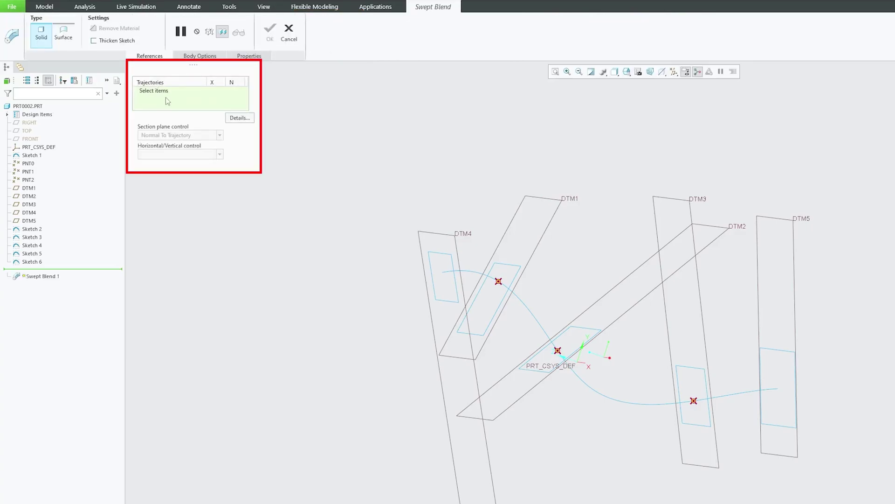
pyautogui.click(528, 300)
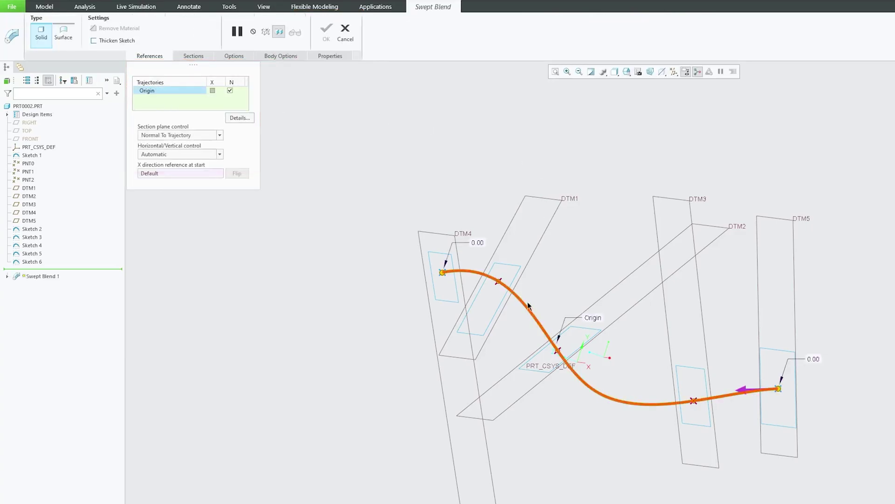
pyautogui.moveTo(503, 229); pyautogui.dragTo(503, 229, button='middle')
pyautogui.scroll(-1, 656, 326)
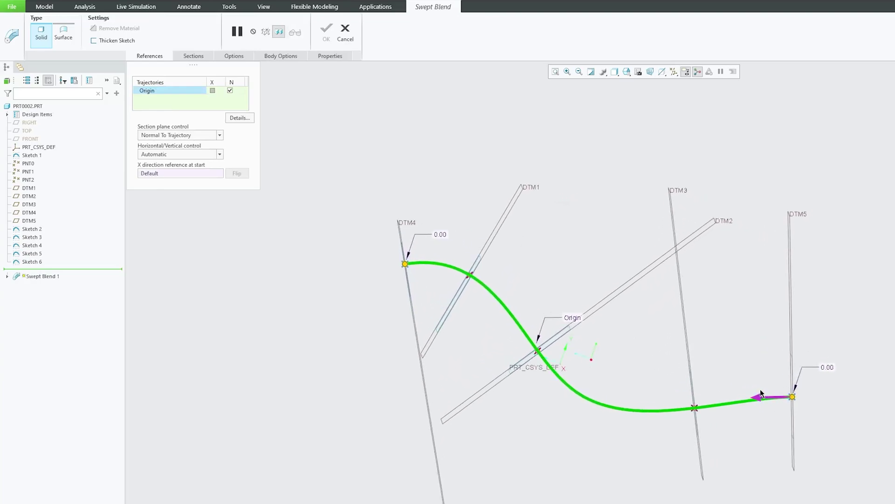
pyautogui.click(761, 397)
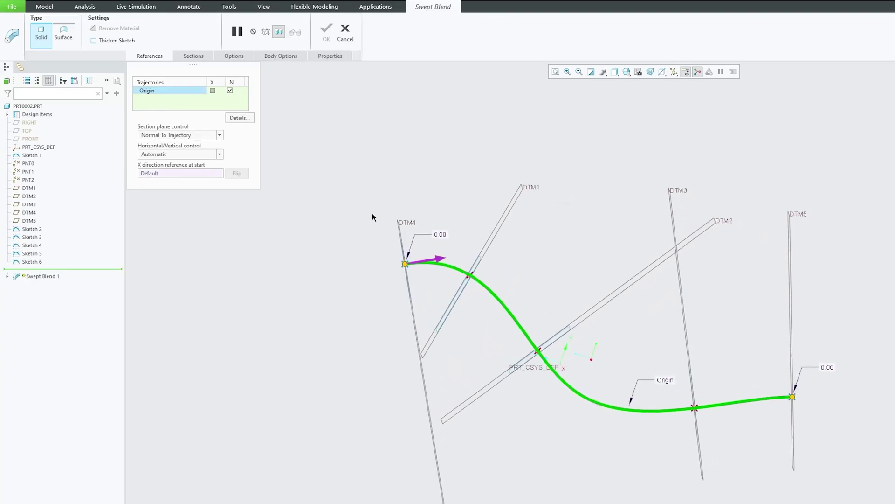
pyautogui.click(443, 260)
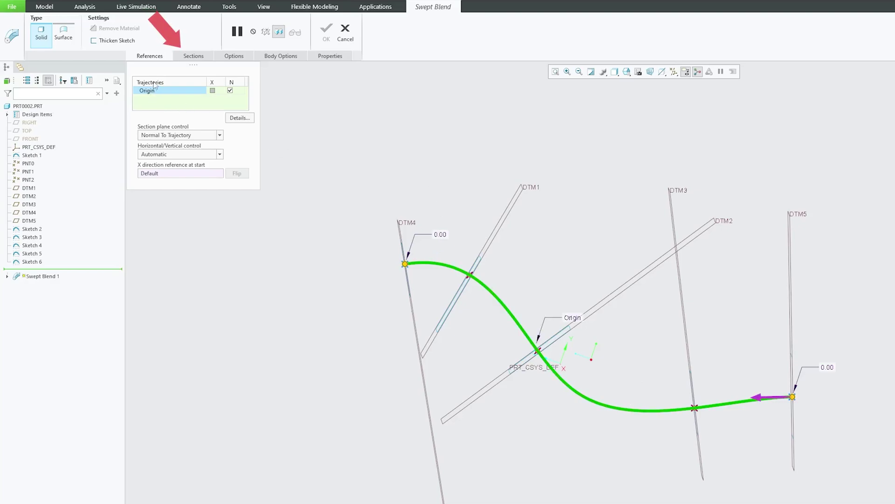
# Step: Set the swept blend to use Selected Sections and pick the rectangle on DTM5 as Section 1
pyautogui.click(194, 58)
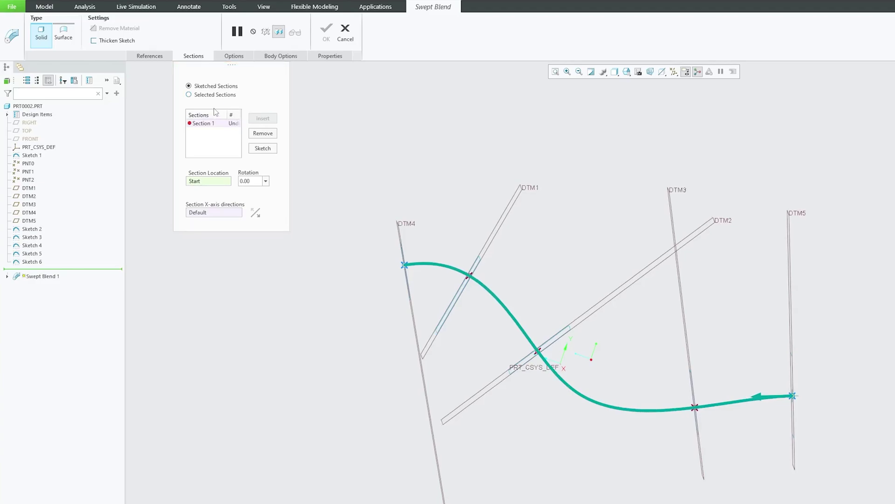
pyautogui.click(189, 95)
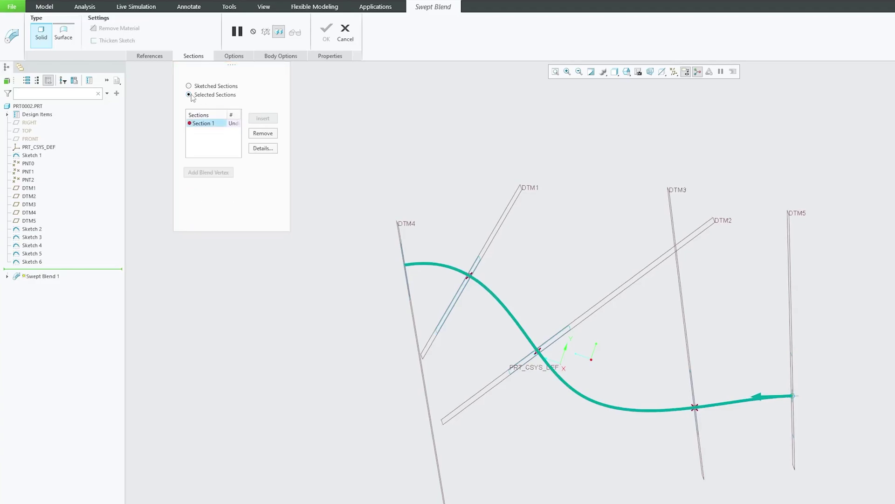
pyautogui.moveTo(611, 268)
pyautogui.mouseDown(button='middle')
pyautogui.moveTo(821, 218)
pyautogui.moveTo(743, 242)
pyautogui.moveTo(754, 353)
pyautogui.mouseUp(button='middle')
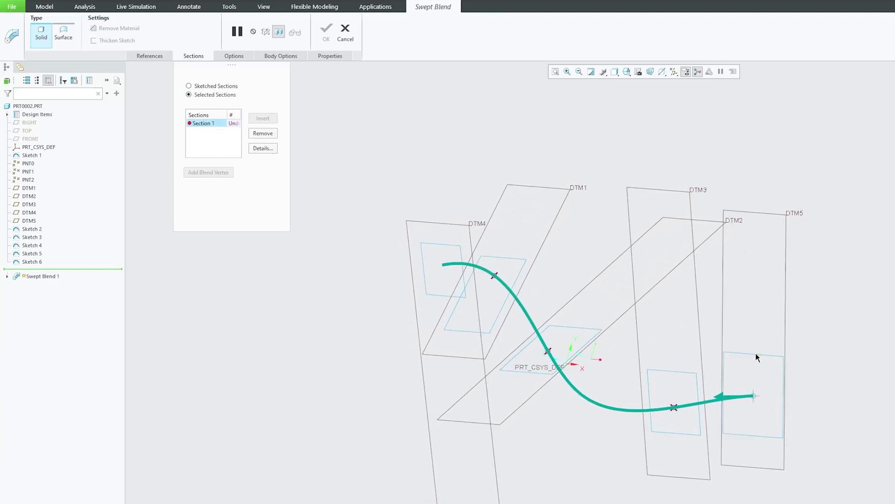
pyautogui.click(756, 354)
# Step: Insert the rectangles on DTM3 and DTM2 as Section 2 and Section 3 of the swept blend
pyautogui.click(263, 118)
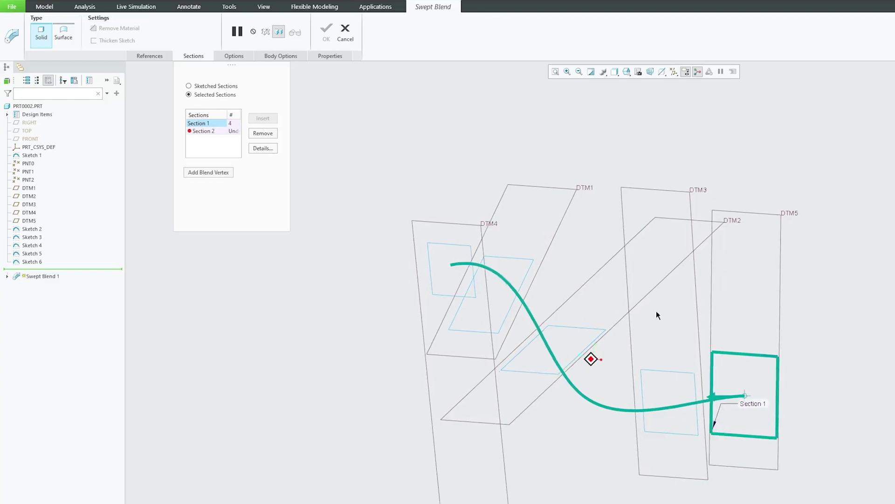
pyautogui.click(666, 370)
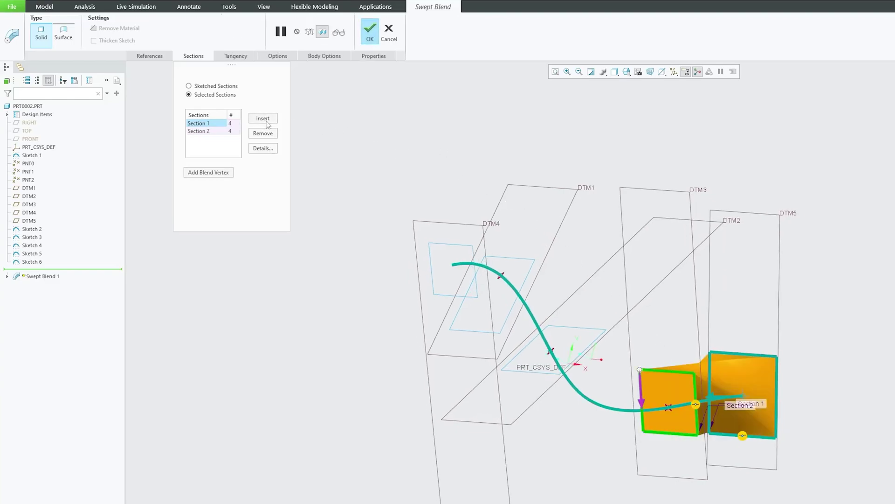
pyautogui.click(262, 118)
pyautogui.moveTo(490, 303); pyautogui.dragTo(553, 329, button='middle')
pyautogui.click(586, 346)
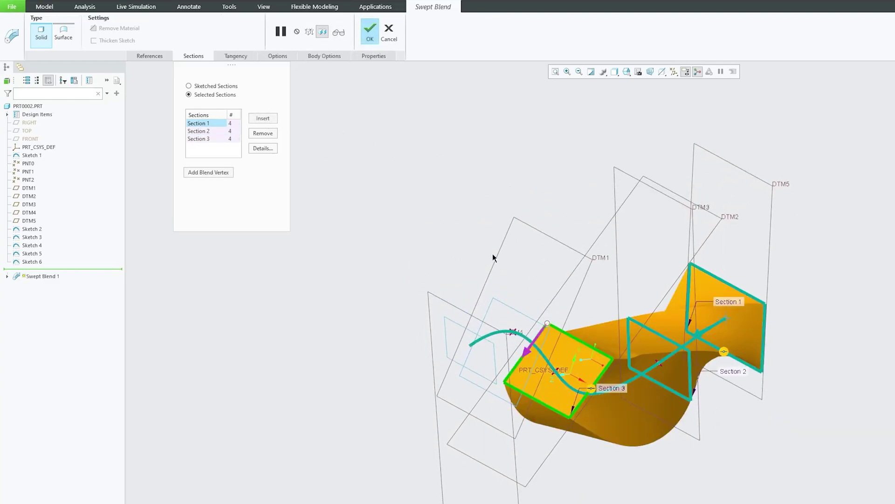
# Step: Insert the rectangles on DTM1 and DTM4 as Section 4 and Section 5 of the swept blend
pyautogui.click(262, 119)
pyautogui.moveTo(539, 294); pyautogui.dragTo(493, 321, button='middle')
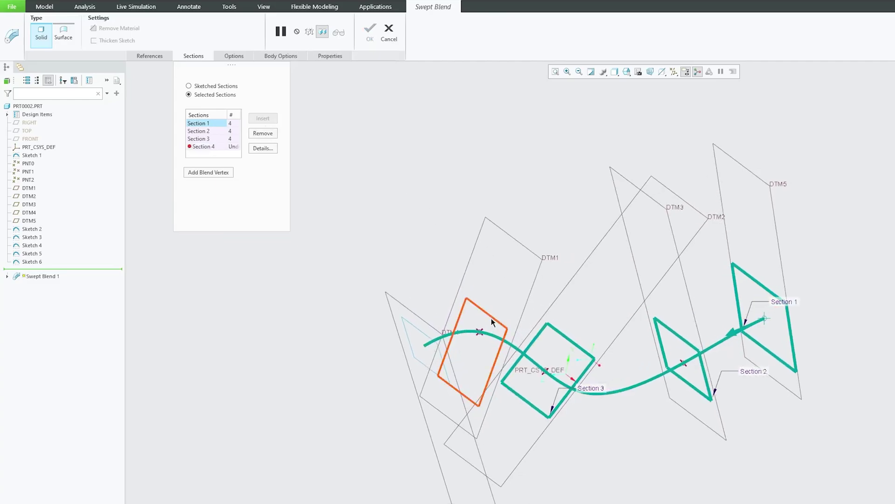
pyautogui.click(491, 318)
pyautogui.click(256, 120)
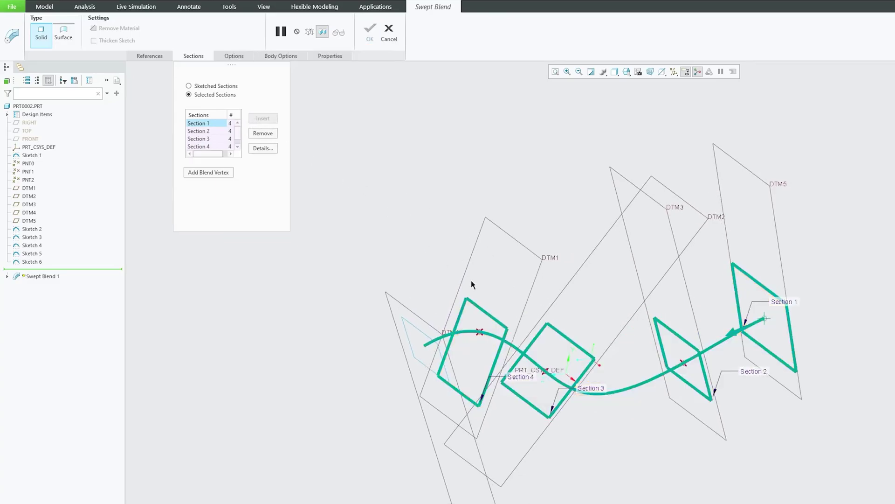
pyautogui.click(418, 328)
# Step: Move Section 2's start point to the other end of the rectangle's upper edge to remove the twist
pyautogui.moveTo(419, 327)
pyautogui.mouseDown(button='middle')
pyautogui.moveTo(422, 309)
pyautogui.moveTo(488, 273)
pyautogui.moveTo(628, 340)
pyautogui.moveTo(614, 315)
pyautogui.moveTo(398, 261)
pyautogui.moveTo(511, 301)
pyautogui.moveTo(606, 284)
pyautogui.moveTo(572, 286)
pyautogui.mouseUp(button='middle')
pyautogui.click(212, 133)
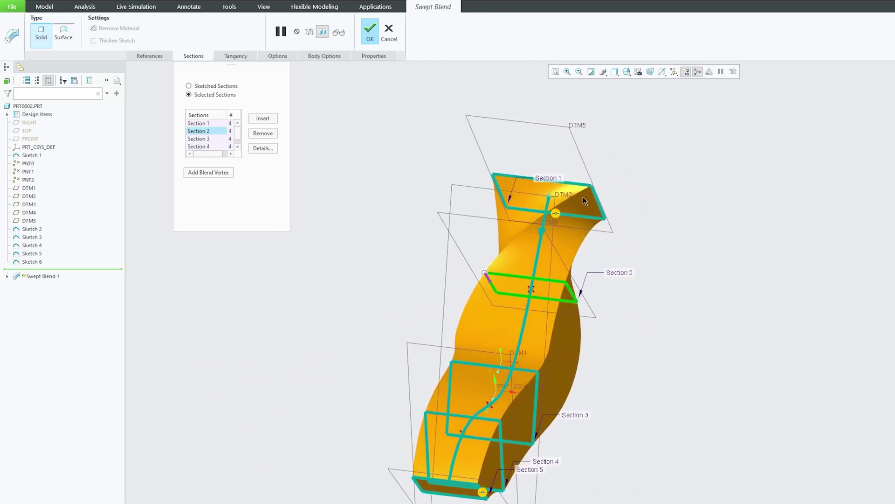
pyautogui.scroll(-3, 583, 195)
pyautogui.moveTo(582, 196); pyautogui.dragTo(540, 161, button='middle')
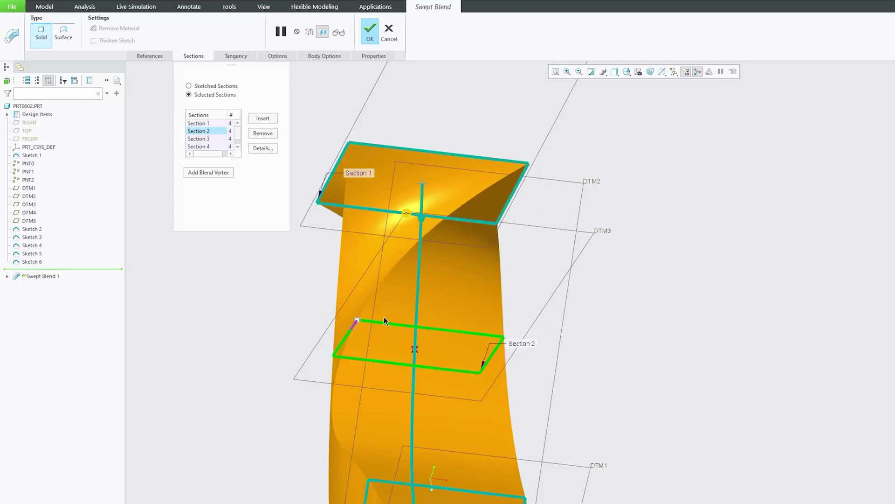
pyautogui.moveTo(358, 320); pyautogui.dragTo(524, 338)
# Step: Move Section 3's start point to the other end of its upper edge
pyautogui.scroll(2, 602, 322)
pyautogui.moveTo(602, 322); pyautogui.dragTo(560, 355, button='middle')
pyautogui.click(203, 139)
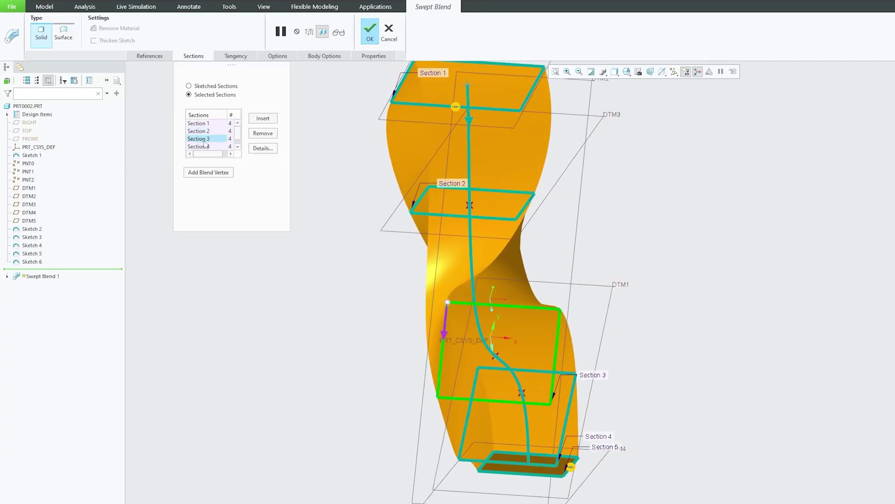
pyautogui.moveTo(447, 303); pyautogui.dragTo(560, 309)
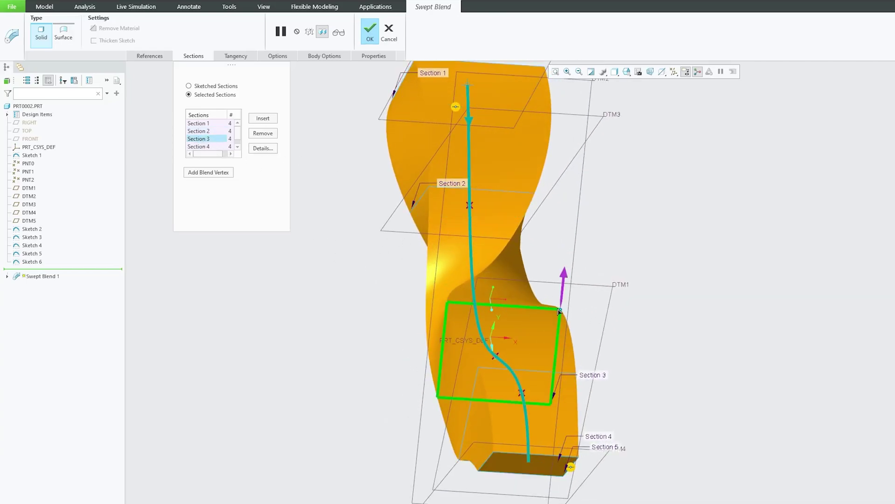
# Step: Move the start points of Section 4 and Section 5 to the other ends of their upper edges
pyautogui.press('Down')
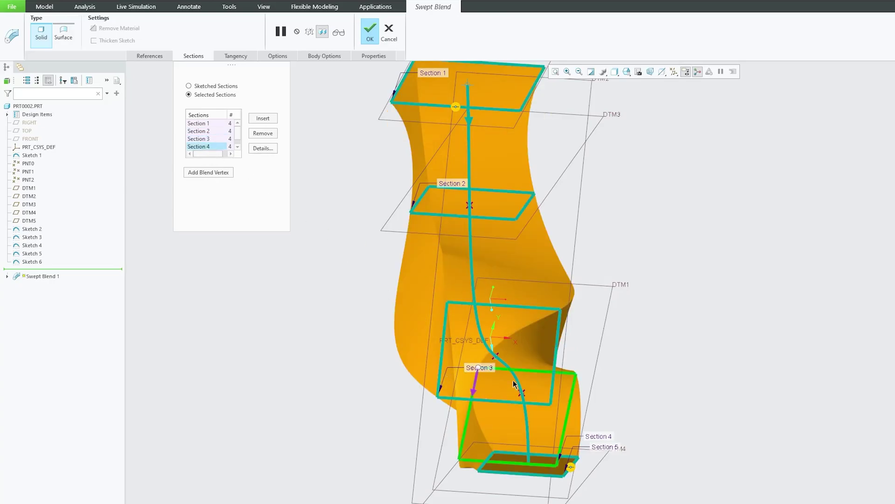
pyautogui.moveTo(476, 368); pyautogui.dragTo(576, 373)
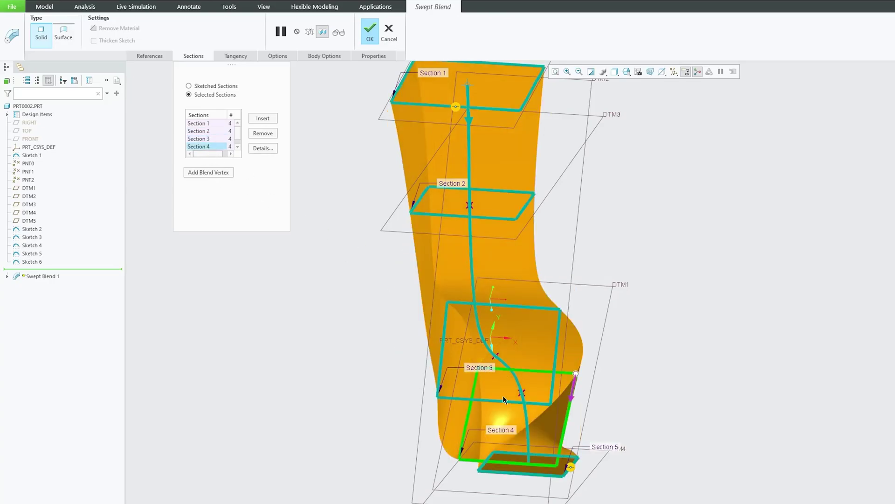
pyautogui.press('Down')
pyautogui.moveTo(493, 452); pyautogui.dragTo(578, 457)
# Step: Check the swept blend preview from several angles and complete the feature
pyautogui.moveTo(685, 325); pyautogui.dragTo(644, 308, button='middle')
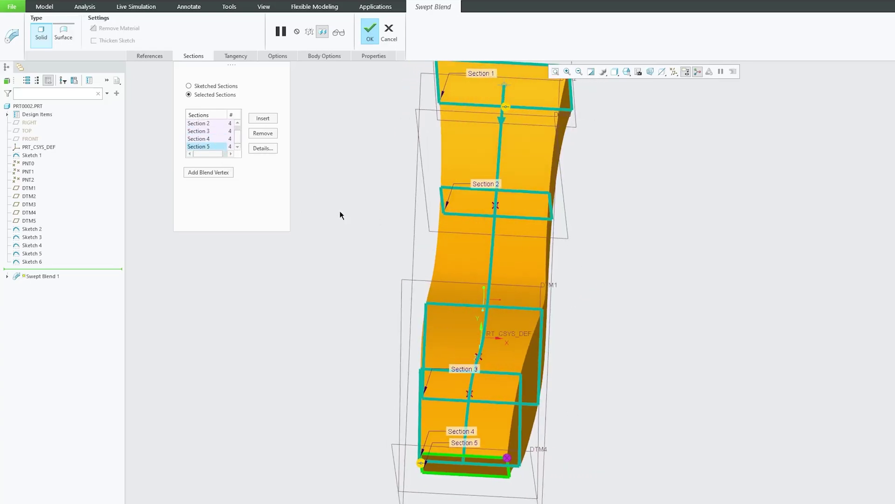
pyautogui.moveTo(342, 214)
pyautogui.mouseDown(button='middle')
pyautogui.moveTo(302, 178)
pyautogui.moveTo(328, 191)
pyautogui.mouseUp(button='middle')
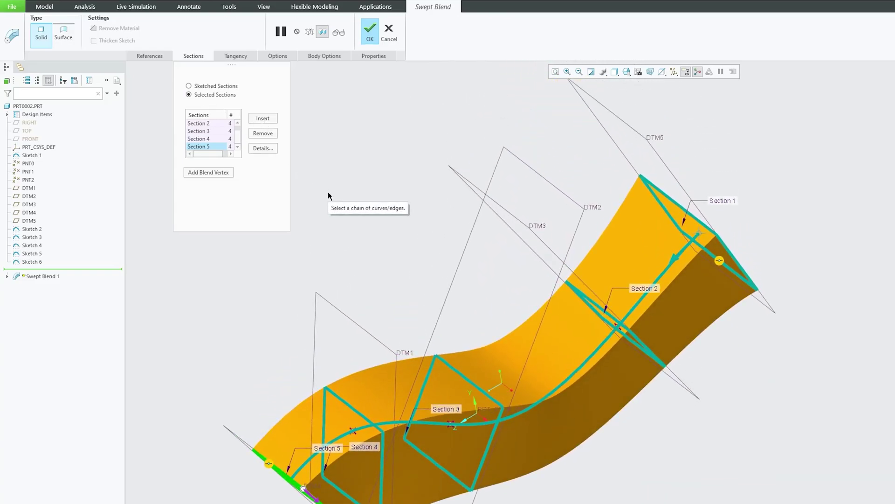
pyautogui.moveTo(328, 192); pyautogui.dragTo(450, 84, button='middle')
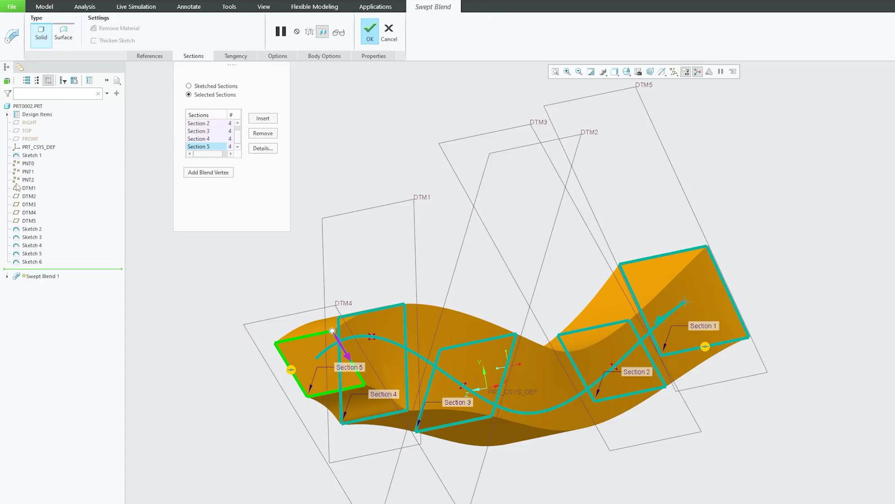
pyautogui.click(370, 31)
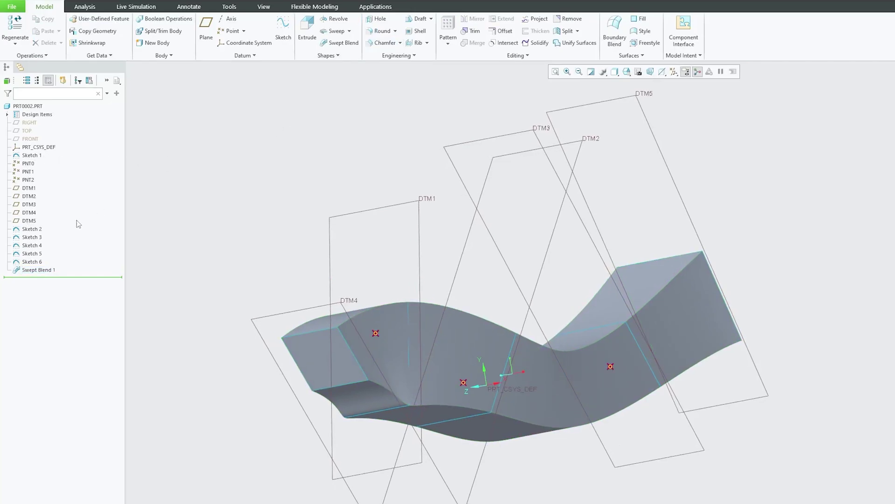
# Step: Group the features from PNT0 through Sketch 6 in the model
pyautogui.click(36, 262)
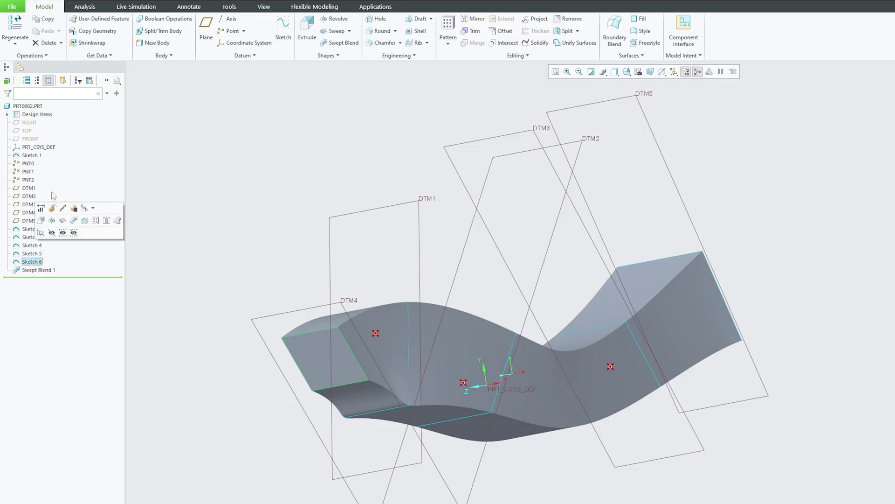
pyautogui.keyDown('shift'); pyautogui.click(28, 163); pyautogui.keyUp('shift')
pyautogui.click(56, 118)
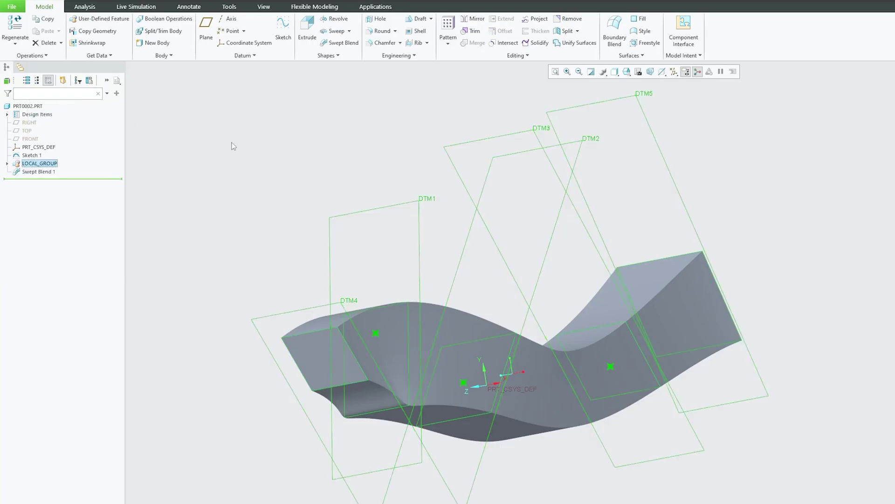
pyautogui.click(234, 146)
pyautogui.moveTo(234, 147); pyautogui.dragTo(279, 198, button='middle')
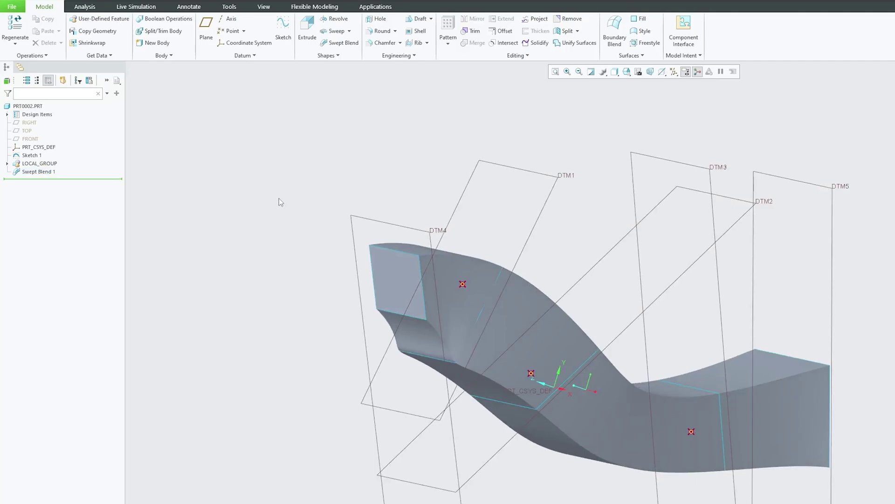